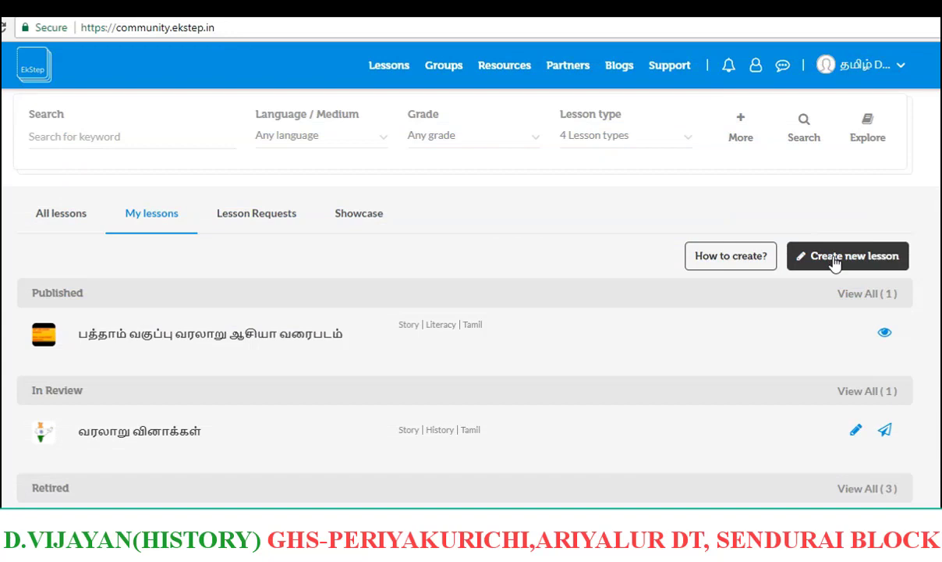
- Start a new interactive lesson and give it the title தமிழ்நாடு
{"action": "left_click", "coordinate": [834, 261]}
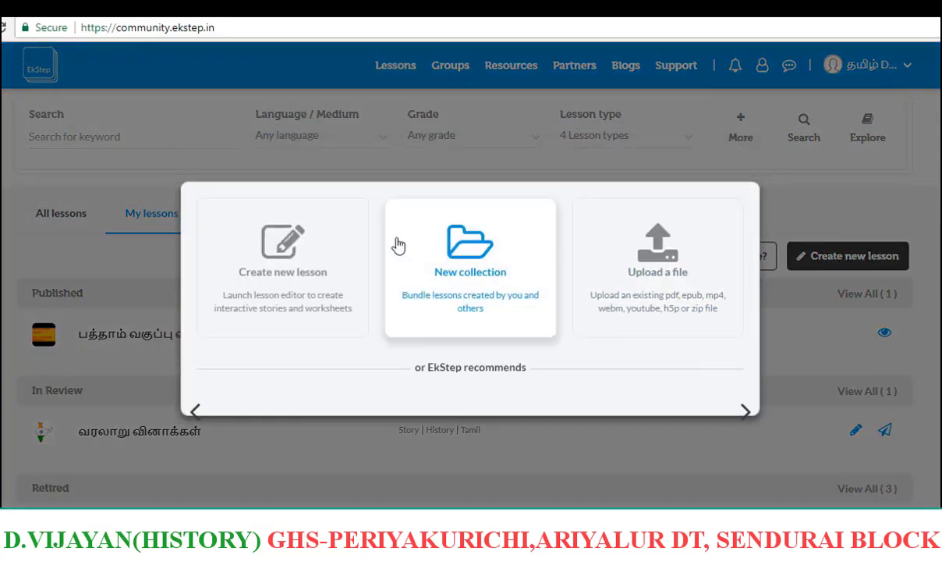
{"action": "left_click", "coordinate": [274, 260]}
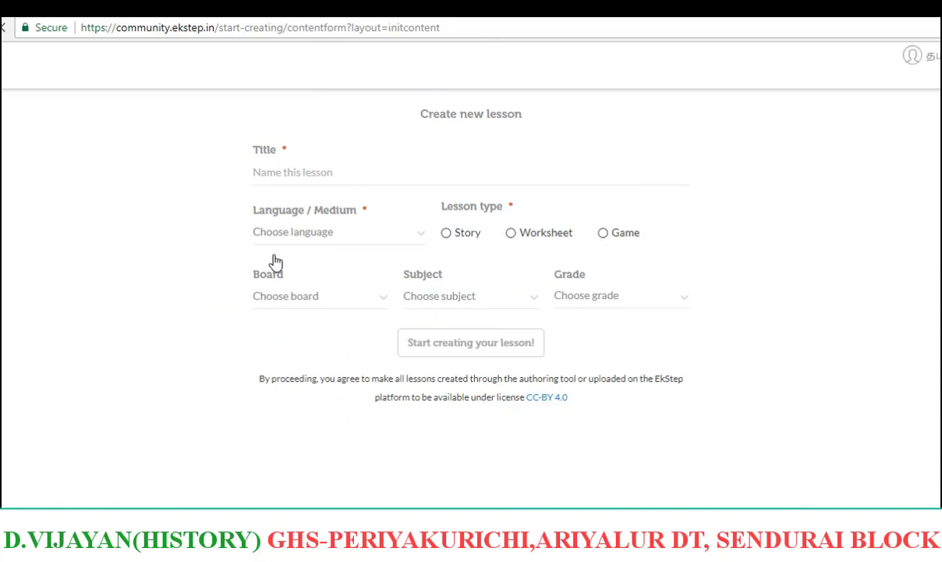
{"action": "left_click", "coordinate": [349, 171]}
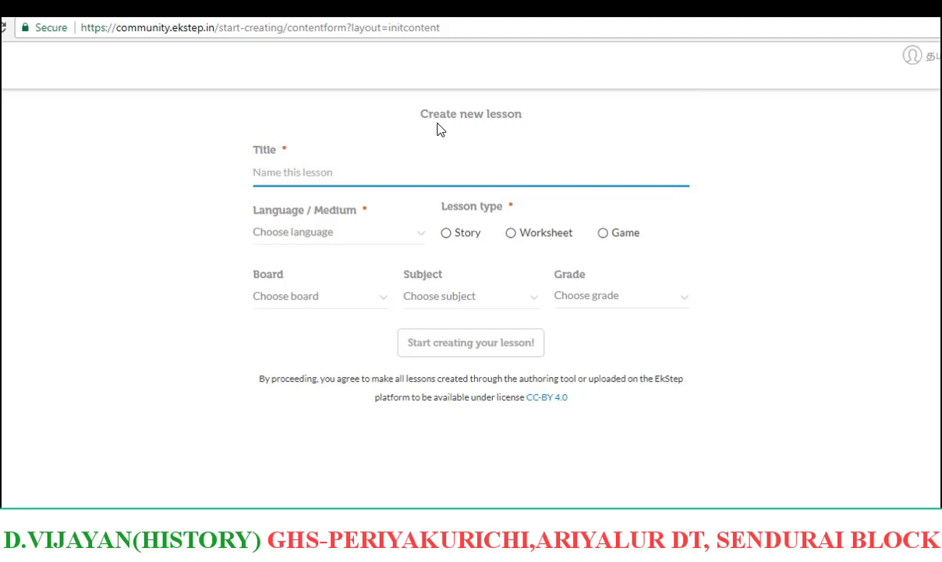
{"action": "type", "text": "tamil"}
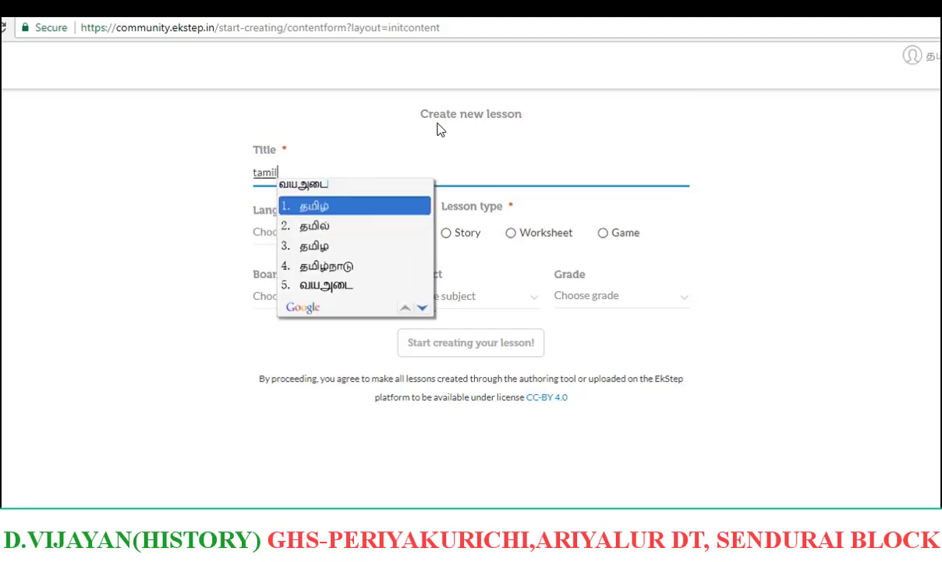
{"action": "type", "text": "nadu"}
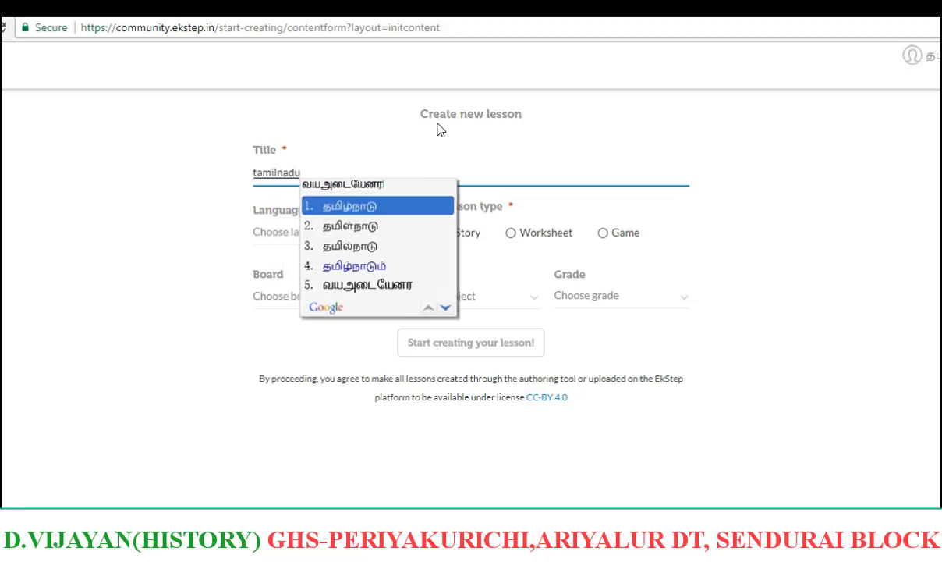
{"action": "key", "text": "space"}
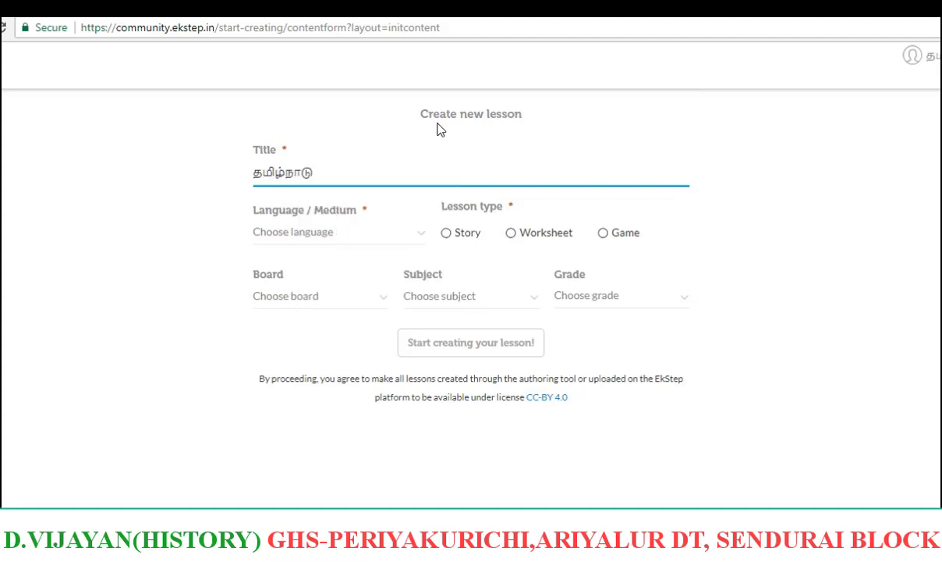
- Set the lesson's language to Tamil and its lesson type to Story
{"action": "left_click", "coordinate": [421, 236]}
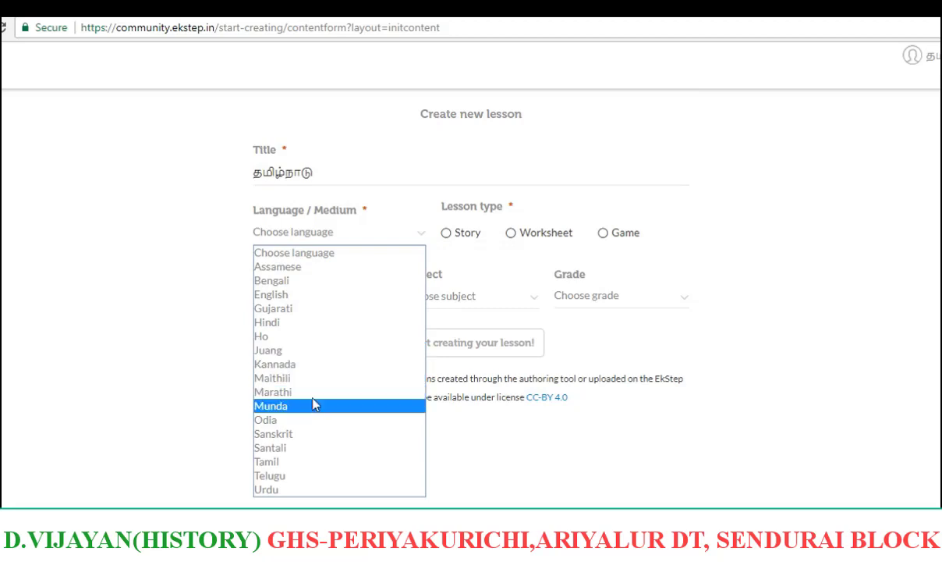
{"action": "left_click", "coordinate": [303, 463]}
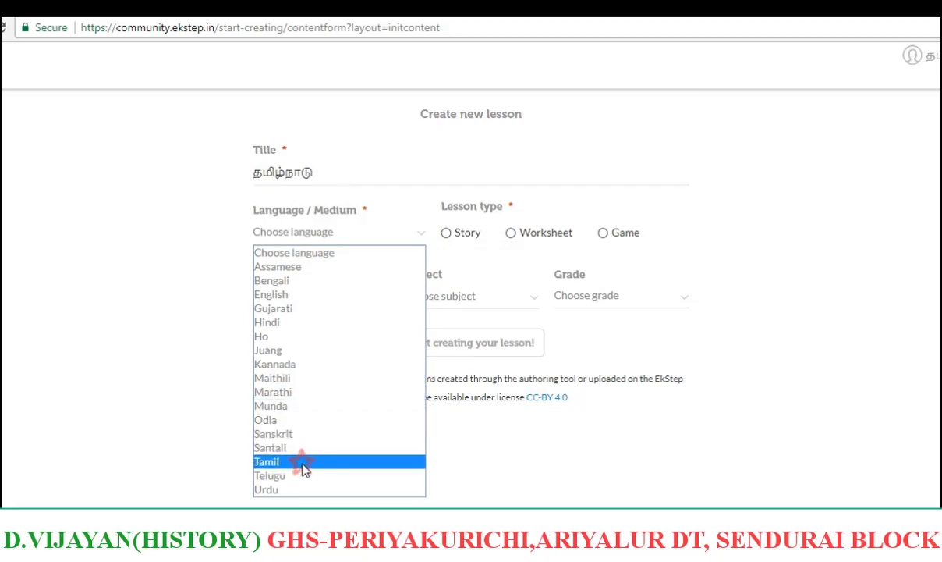
{"action": "left_click", "coordinate": [446, 233]}
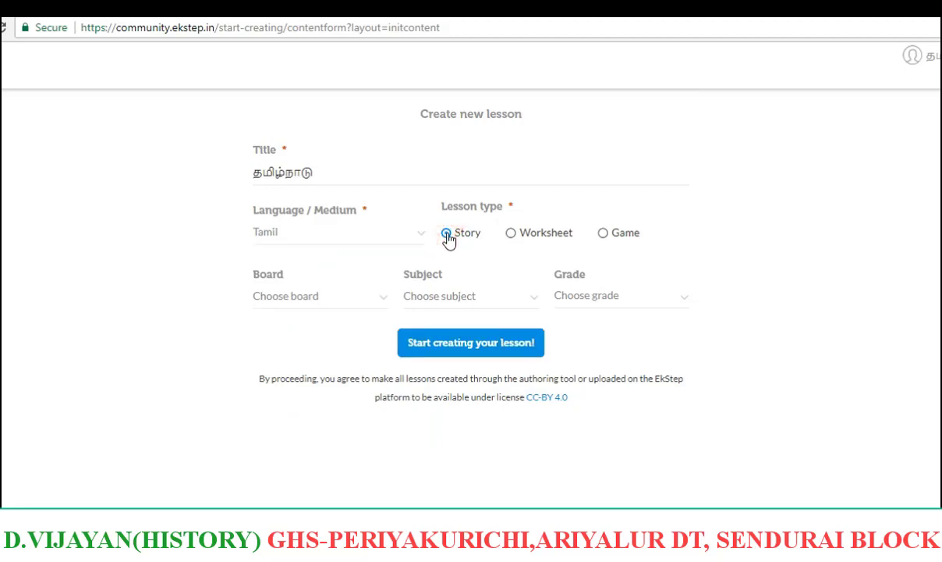
- Choose TN Board as the lesson's board and History as its subject
{"action": "left_click", "coordinate": [367, 293]}
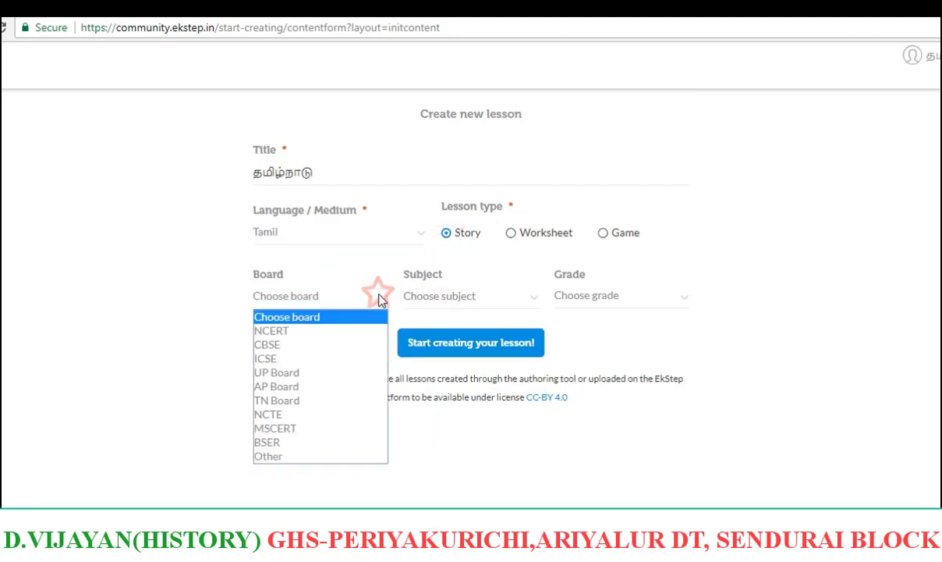
{"action": "left_click", "coordinate": [308, 400]}
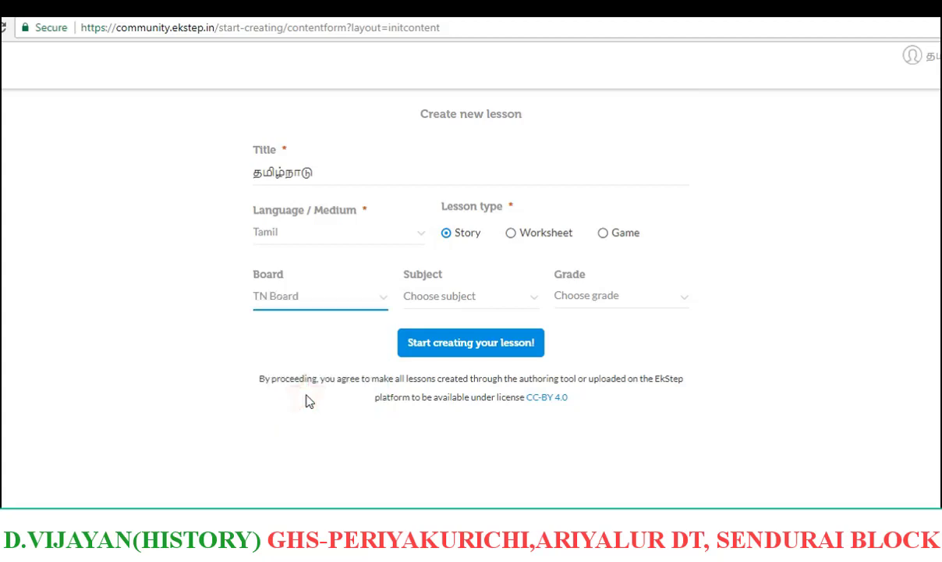
{"action": "left_click", "coordinate": [456, 294]}
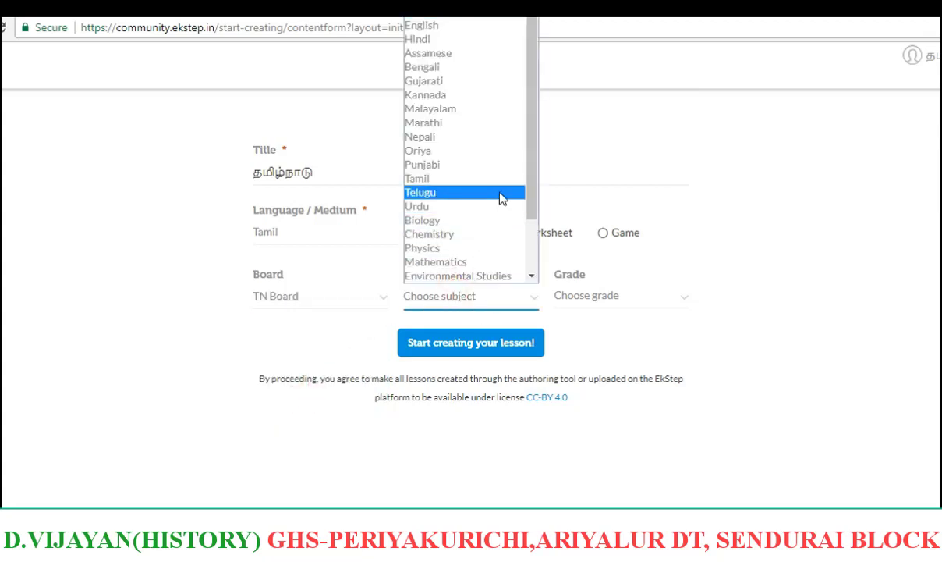
{"action": "left_click", "coordinate": [532, 179]}
{"action": "left_click_drag", "start_coordinate": [532, 179], "coordinate": [535, 226]}
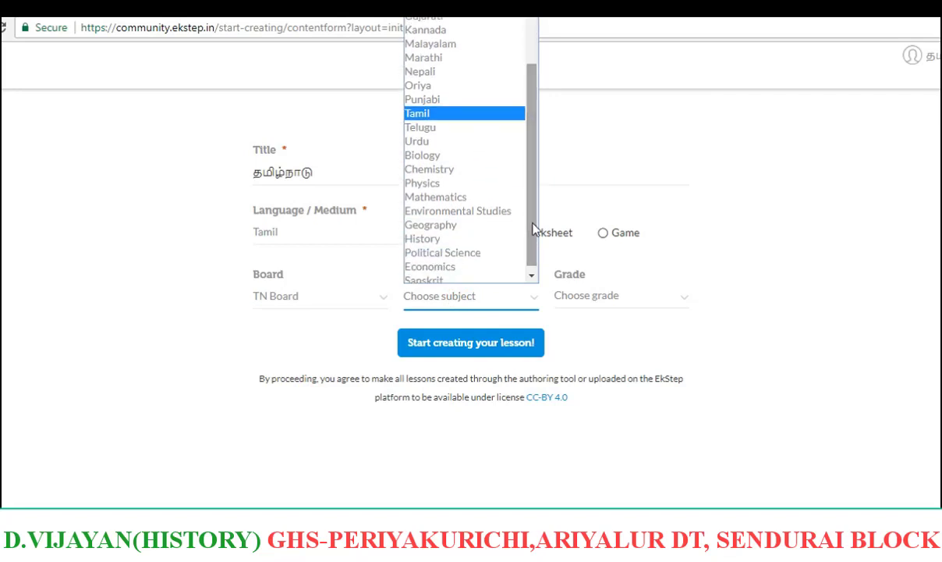
{"action": "left_click", "coordinate": [474, 246]}
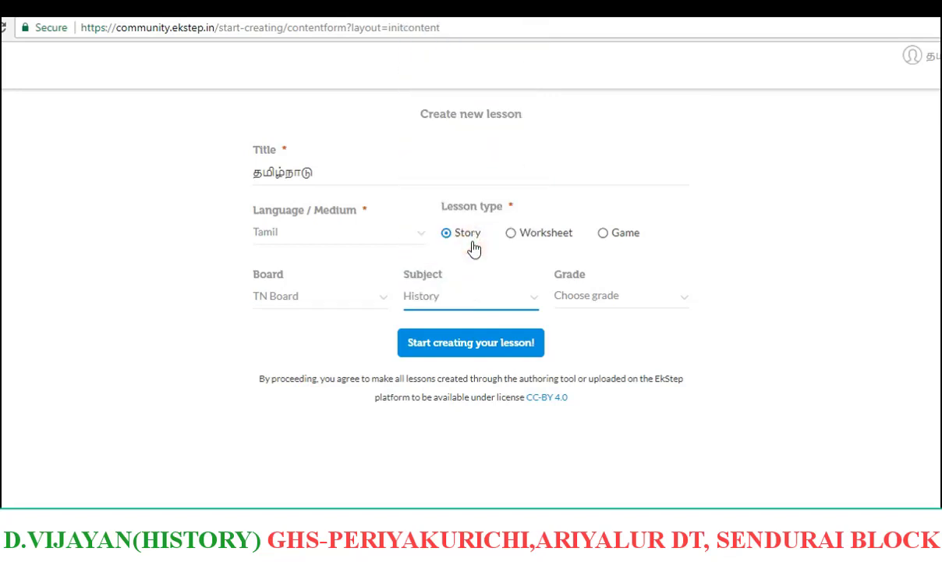
- Assign the lesson to Grade 9 and start creating it in the lesson editor
{"action": "left_click", "coordinate": [638, 296]}
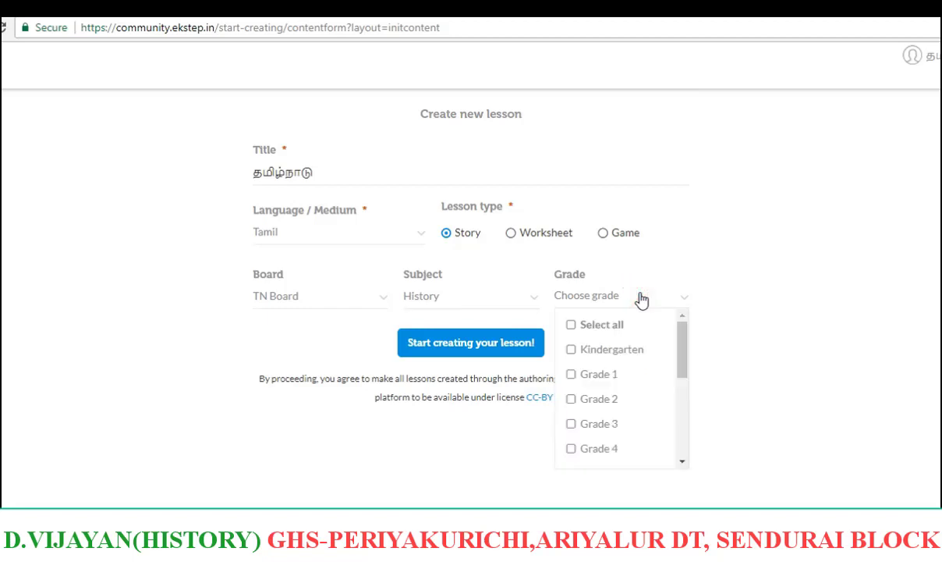
{"action": "left_click_drag", "start_coordinate": [682, 345], "coordinate": [683, 393]}
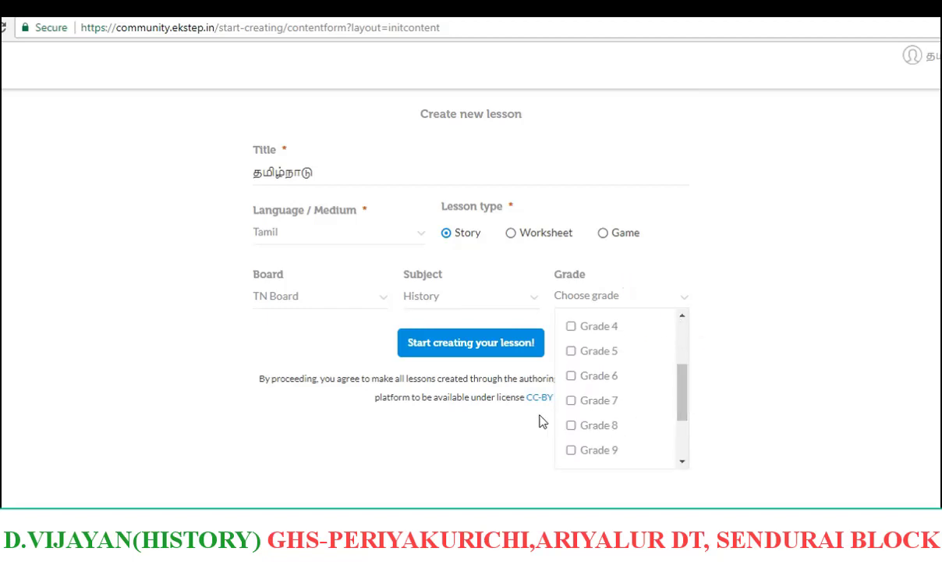
{"action": "left_click", "coordinate": [573, 425]}
{"action": "left_click", "coordinate": [572, 425]}
{"action": "left_click", "coordinate": [572, 452]}
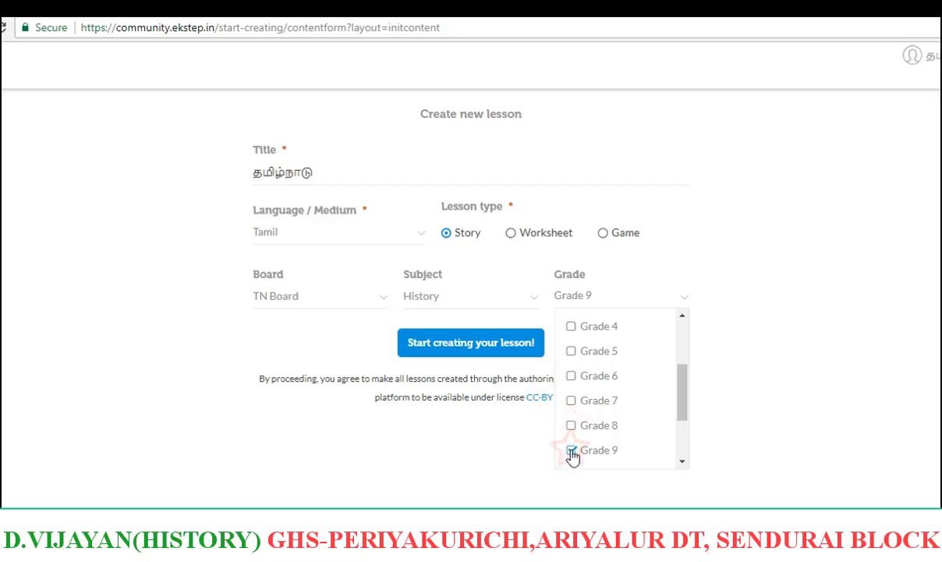
{"action": "left_click", "coordinate": [474, 345]}
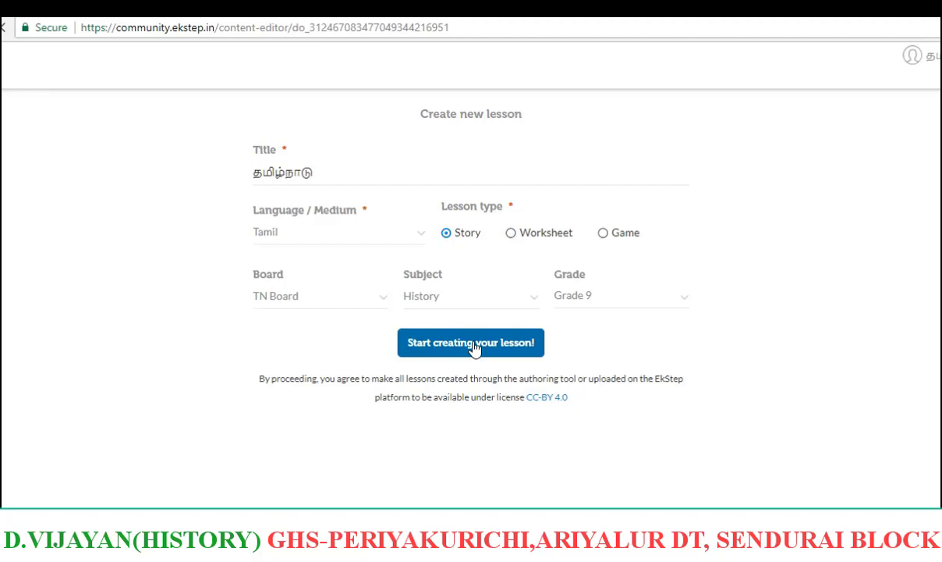
- Enter the text தமிழ்நாடு in the text box on the first slide
{"action": "left_click", "coordinate": [184, 158]}
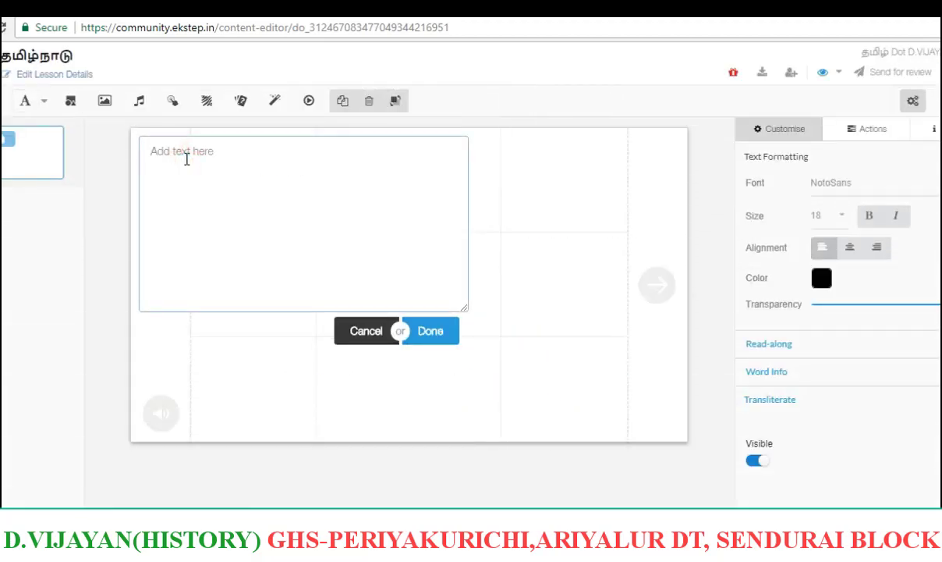
{"action": "type", "text": "ta"}
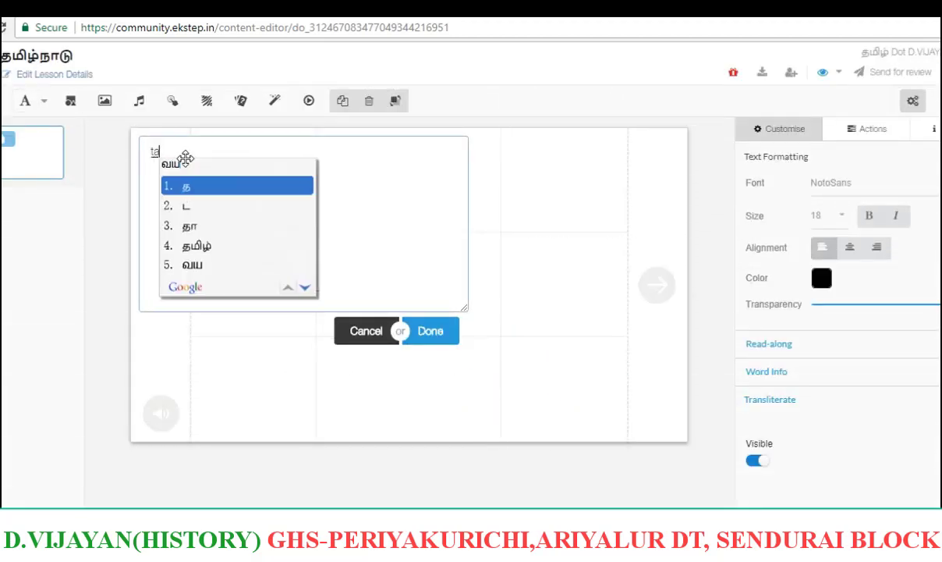
{"action": "type", "text": "milnadu"}
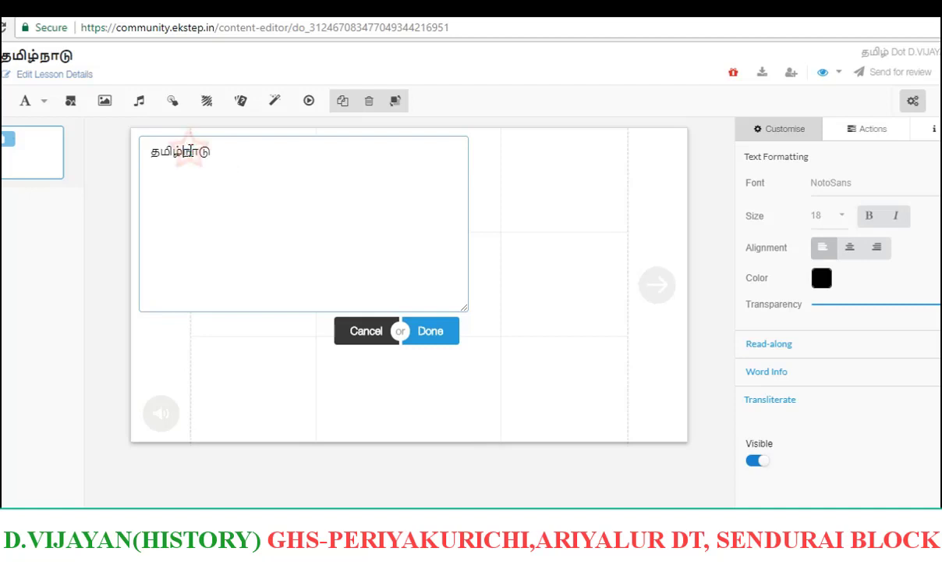
{"action": "left_click", "coordinate": [225, 153]}
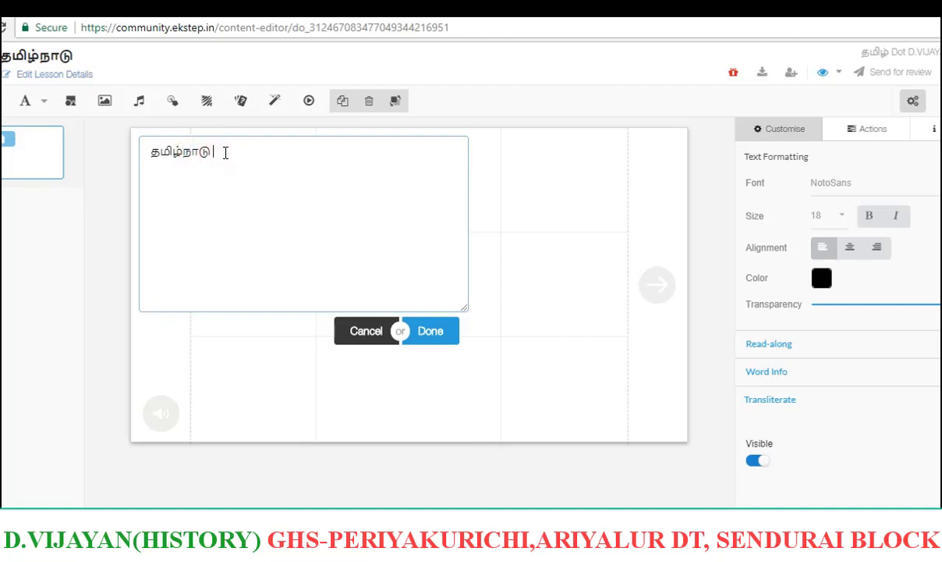
- Set the text size to 22 and place the finished text on the slide
{"action": "double_click", "coordinate": [226, 153]}
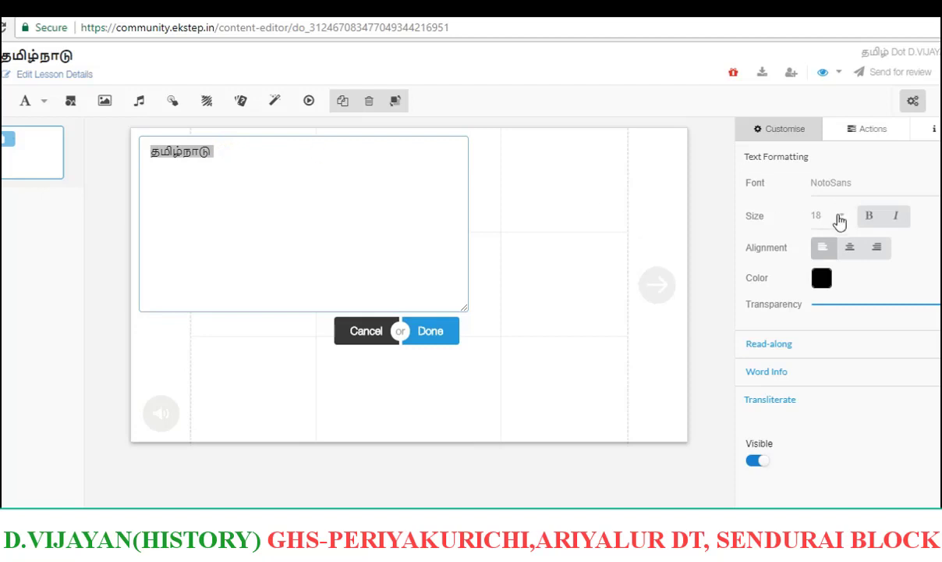
{"action": "left_click", "coordinate": [839, 219]}
{"action": "left_click", "coordinate": [839, 218]}
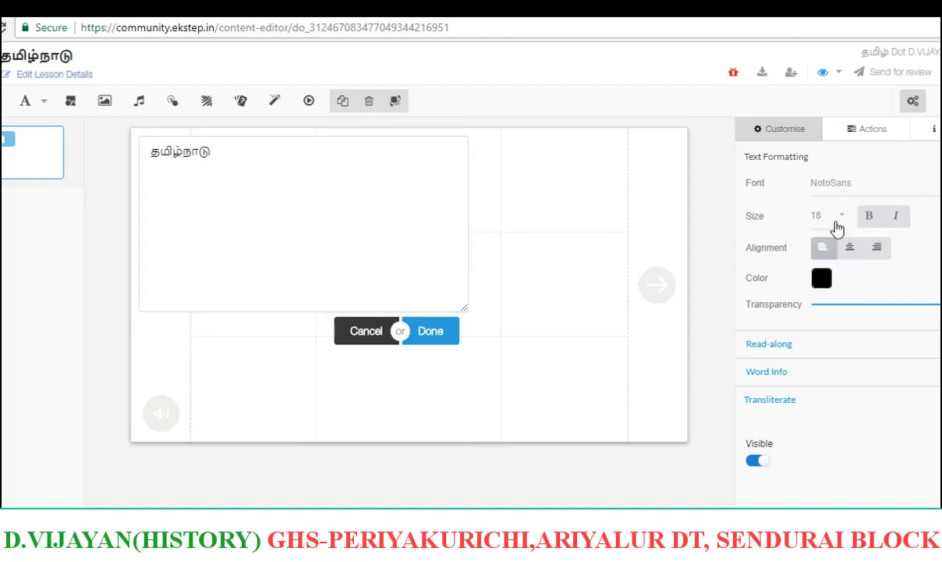
{"action": "left_click", "coordinate": [842, 216]}
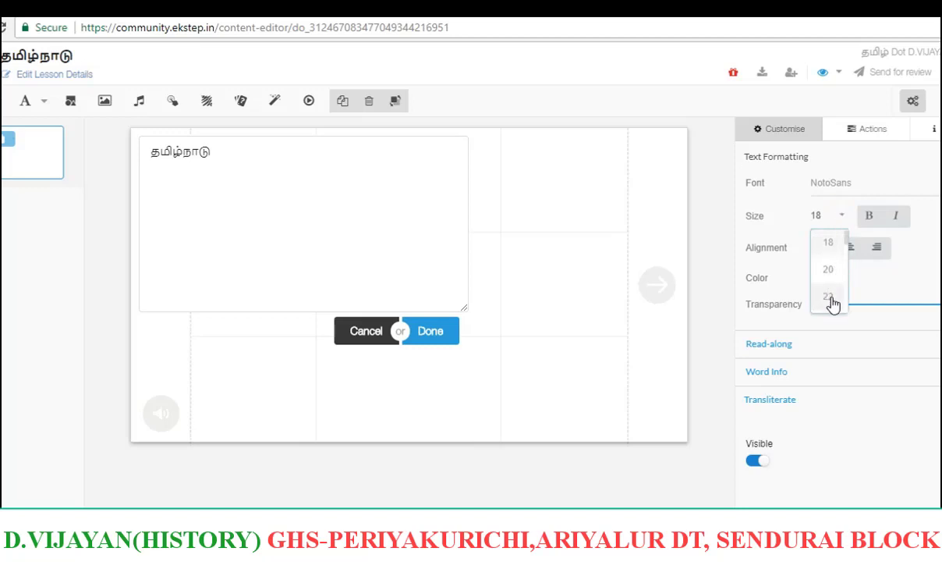
{"action": "left_click", "coordinate": [832, 303]}
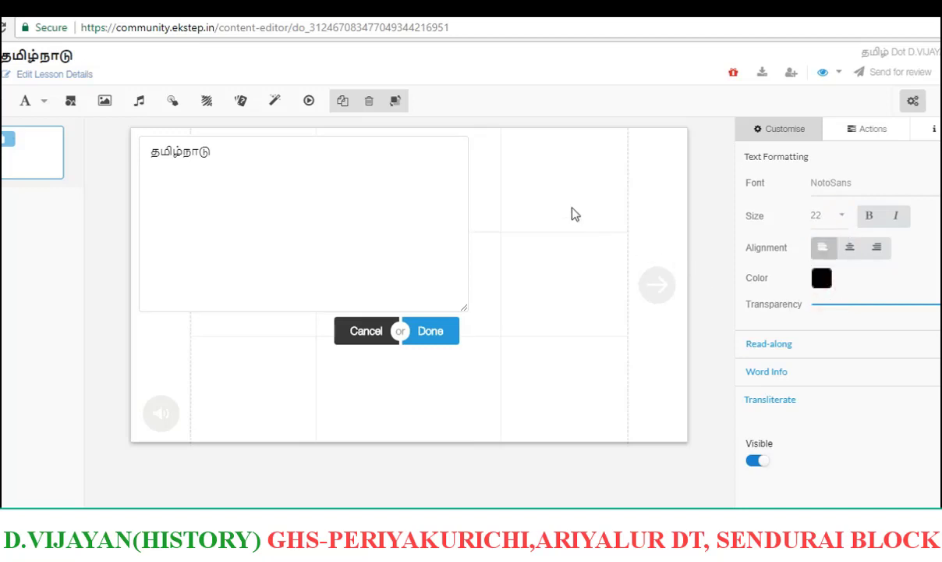
{"action": "left_click", "coordinate": [442, 331]}
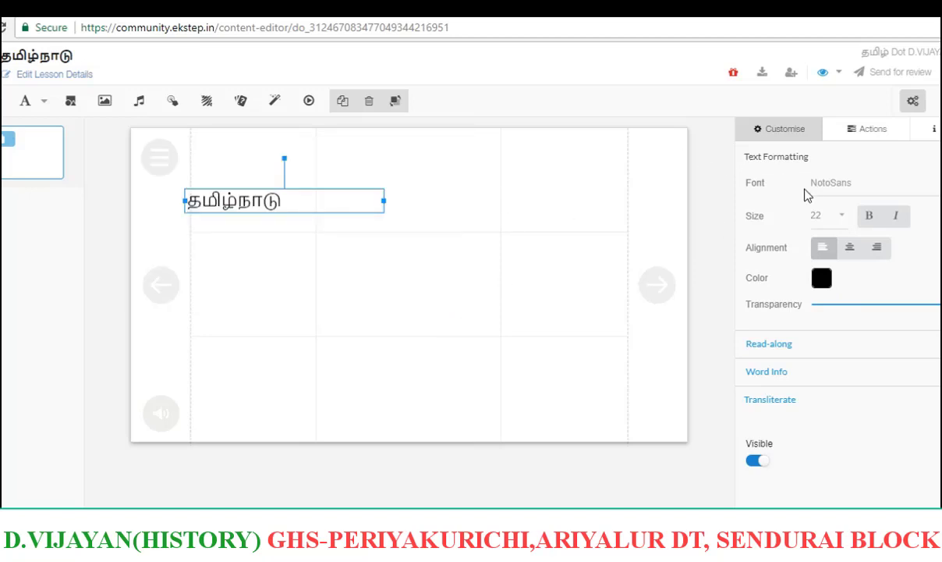
- Enlarge the தமிழ்நாடு text to size 26 and make it bold
{"action": "left_click", "coordinate": [839, 217]}
{"action": "left_click", "coordinate": [826, 302]}
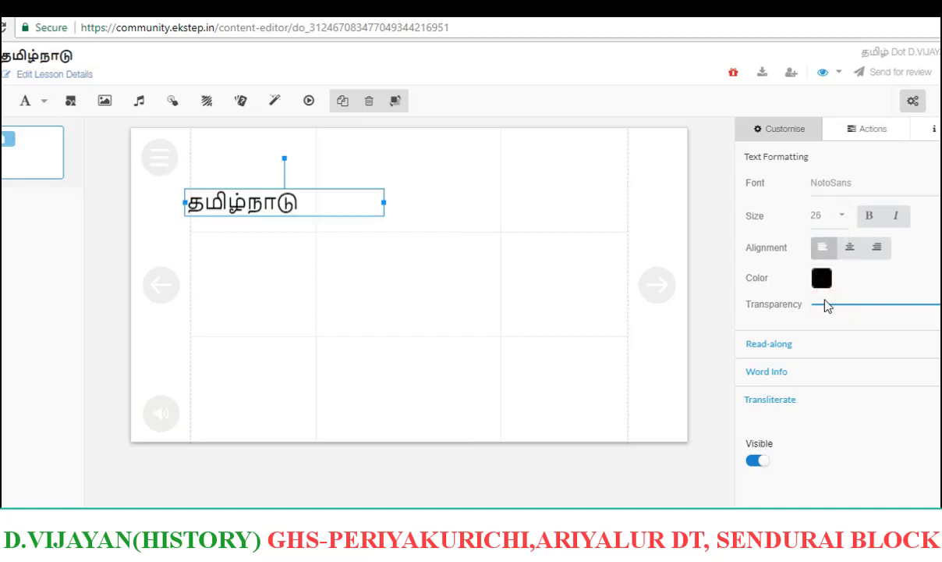
{"action": "left_click", "coordinate": [868, 218]}
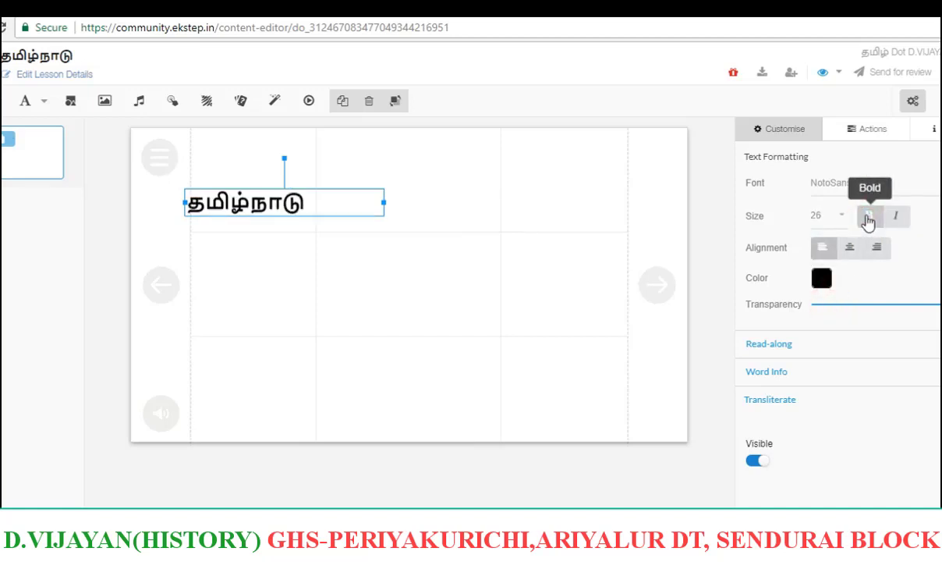
- Colour the தமிழ்நாடு text blue and move it up to the top edge of the slide
{"action": "left_click", "coordinate": [823, 279]}
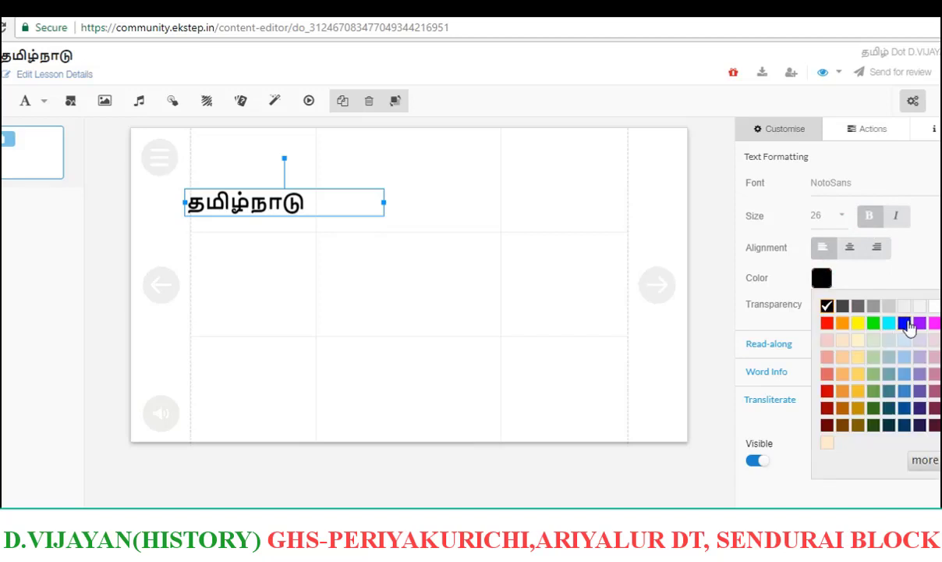
{"action": "left_click", "coordinate": [904, 322]}
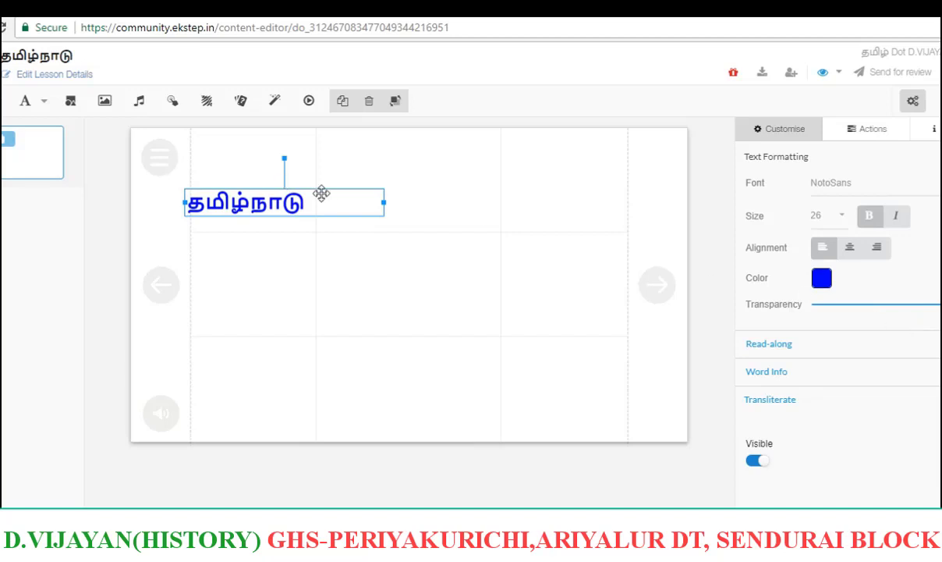
{"action": "left_click_drag", "start_coordinate": [328, 196], "coordinate": [347, 153]}
{"action": "left_click", "coordinate": [418, 199]}
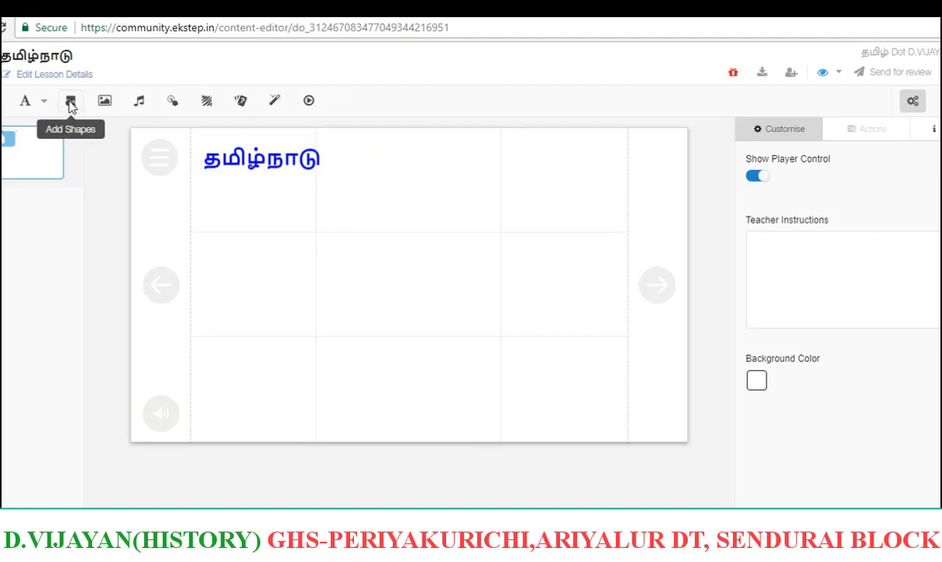
- Search your own images for "tamil" to add to the slide, and clear the search text
{"action": "left_click", "coordinate": [107, 101]}
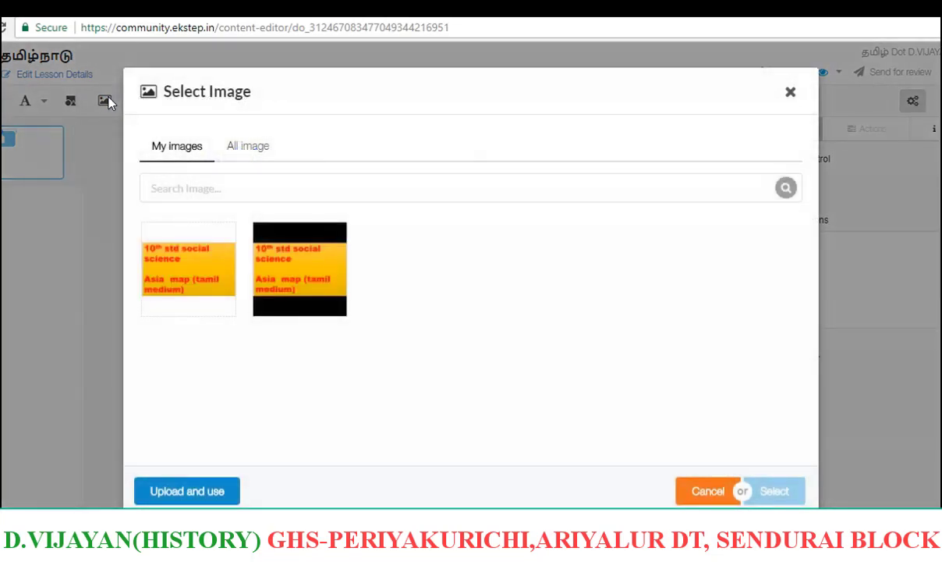
{"action": "left_click", "coordinate": [221, 184]}
{"action": "type", "text": "tamil"}
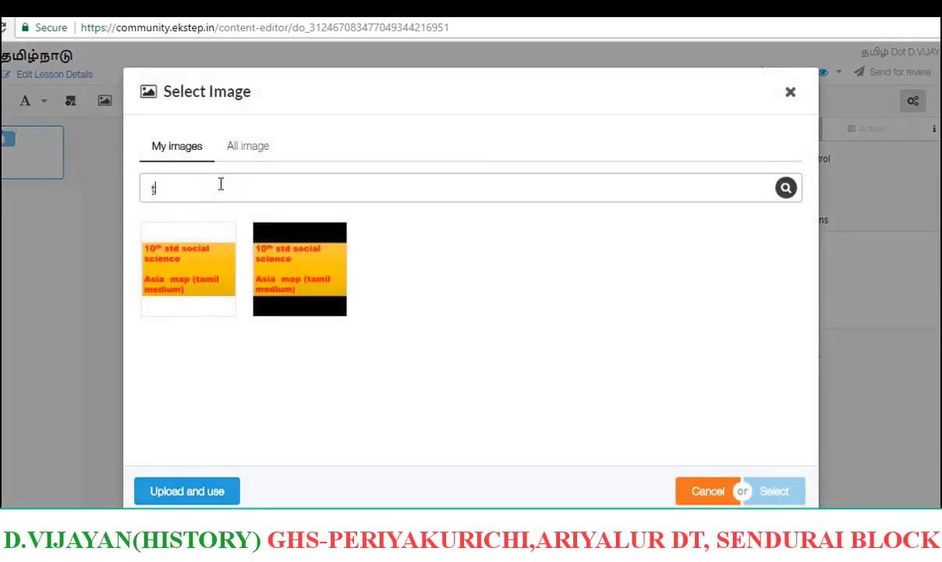
{"action": "key", "text": "BackSpace"}
{"action": "key", "text": "BackSpace"}
{"action": "key", "text": "BackSpace"}
{"action": "key", "text": "BackSpace"}
{"action": "key", "text": "BackSpace"}
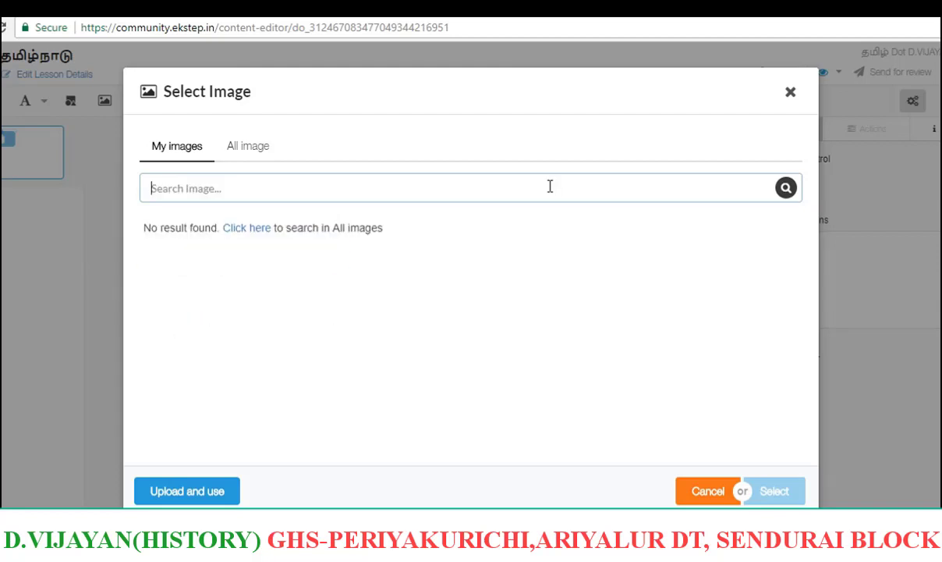
- Search the image library for "tamilnadu" and add the Tamilnadu District Level Literacy Map to the slide
{"action": "type", "text": "tamilnadu"}
{"action": "left_click", "coordinate": [786, 190]}
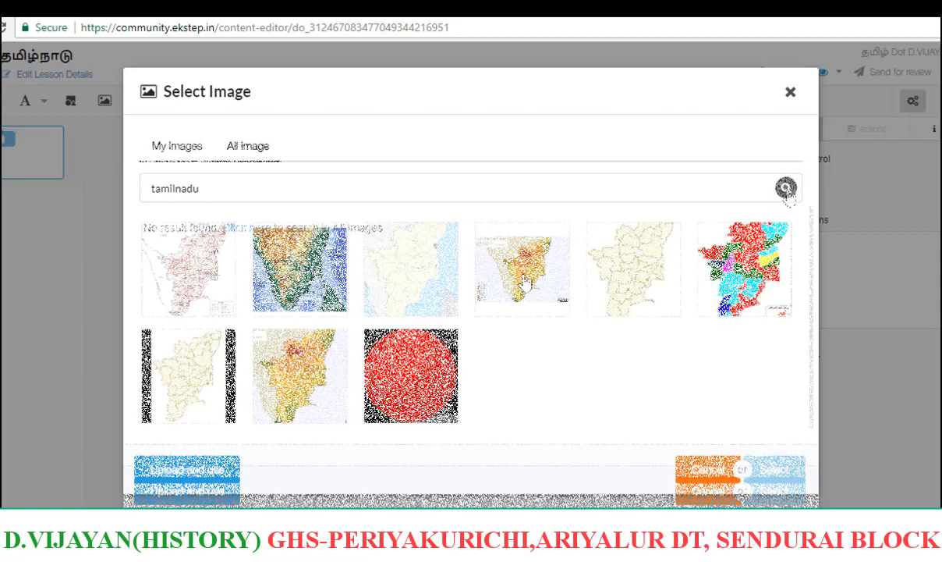
{"action": "left_click", "coordinate": [770, 472]}
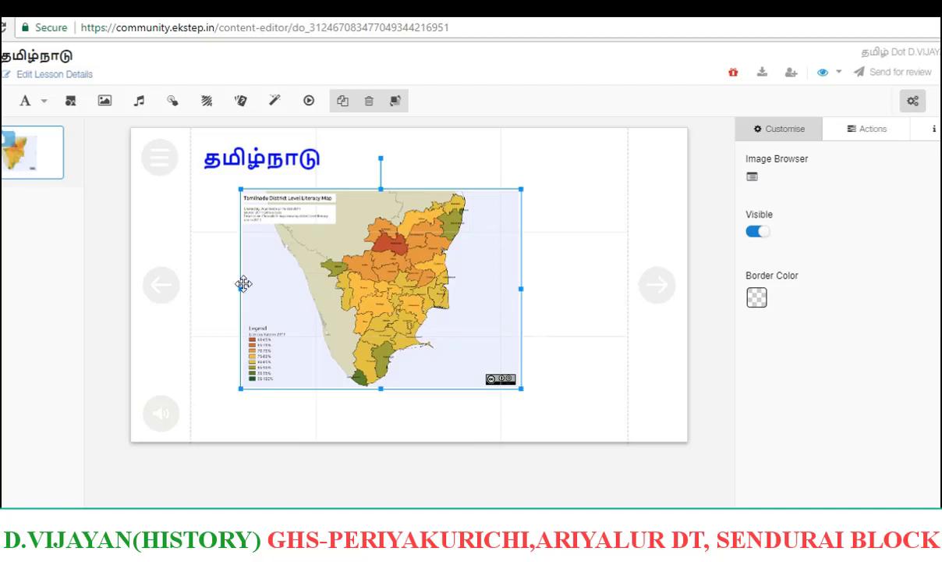
- Narrow the literacy map, shrink it to about half its area, and place it just beside the தமிழ்நாடு heading
{"action": "left_click_drag", "start_coordinate": [241, 288], "coordinate": [299, 289]}
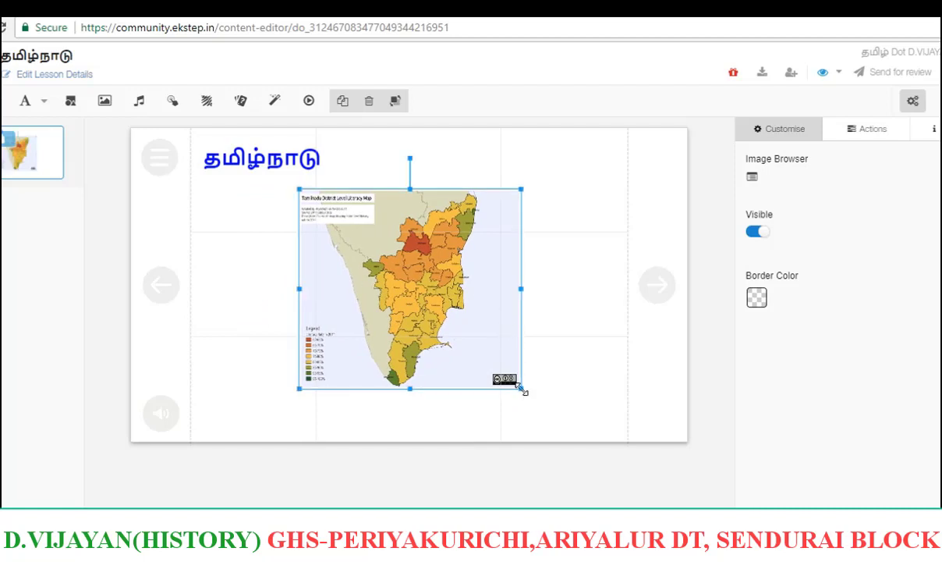
{"action": "left_click_drag", "start_coordinate": [521, 388], "coordinate": [436, 331]}
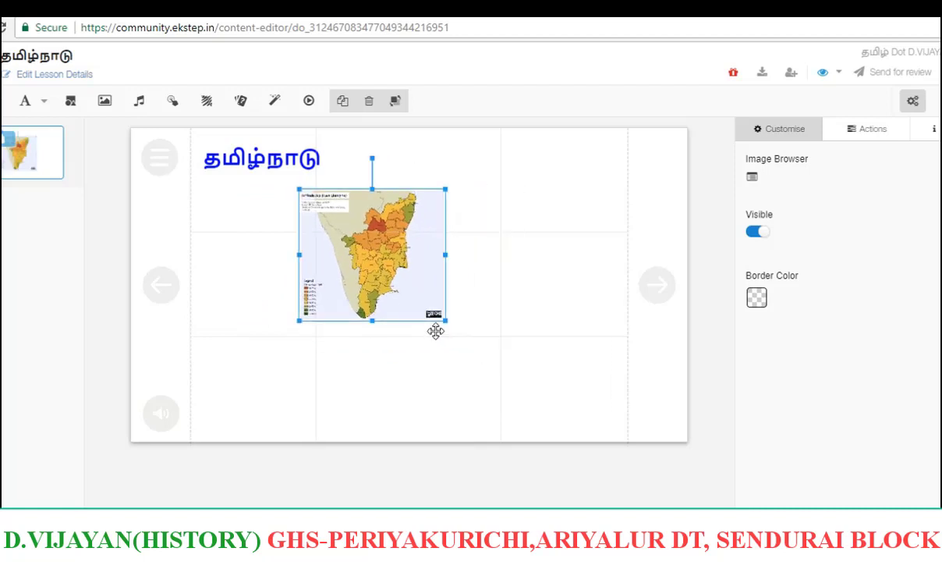
{"action": "left_click_drag", "start_coordinate": [362, 262], "coordinate": [395, 206]}
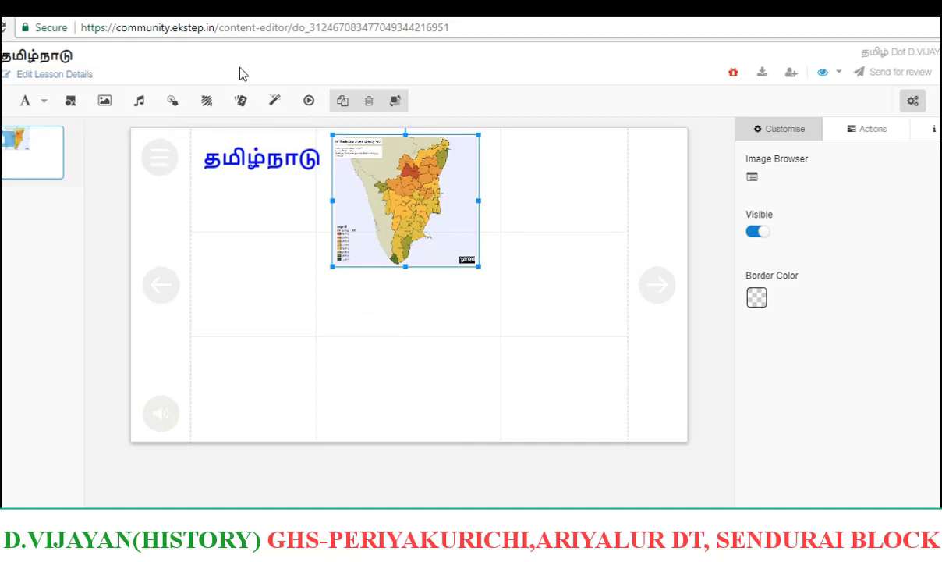
- Start creating a new multiple choice question for a question set in the lesson
{"action": "left_click", "coordinate": [240, 103]}
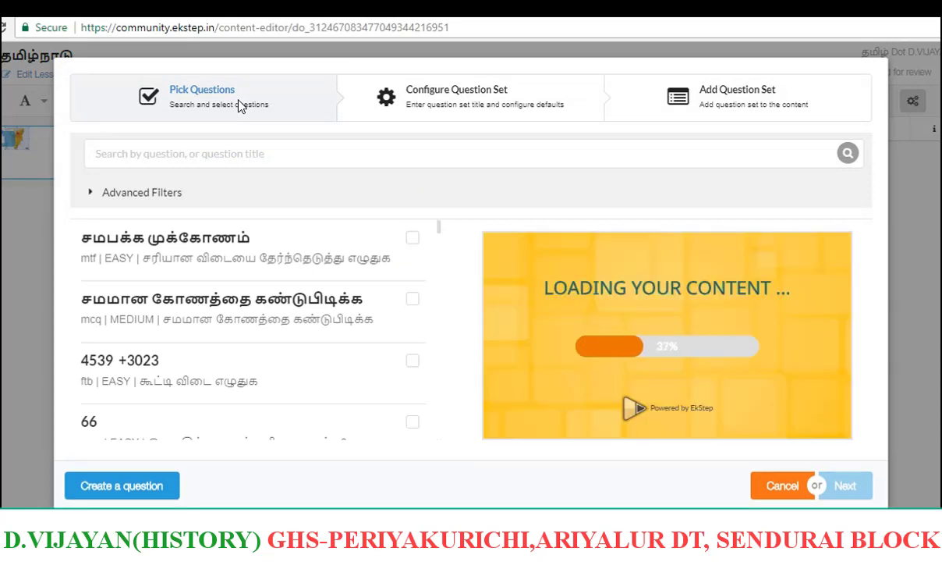
{"action": "left_click", "coordinate": [117, 490]}
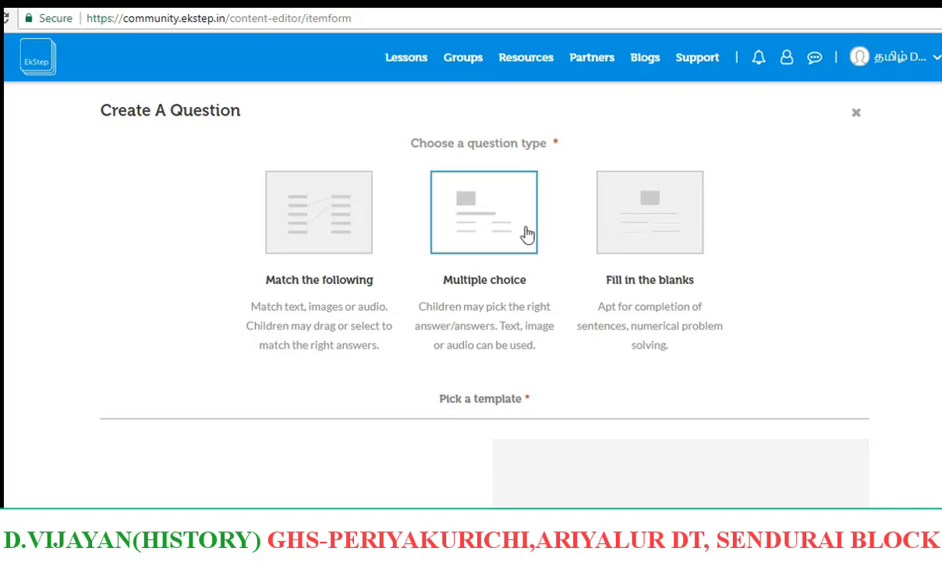
{"action": "left_click", "coordinate": [491, 224]}
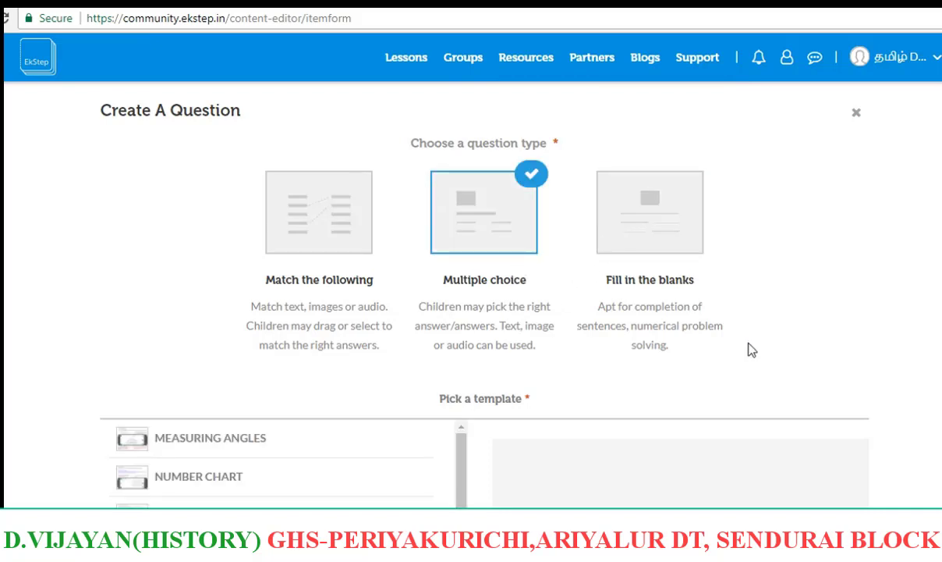
- Choose the MCQ Long Text template for the question and start creating with it
{"action": "scroll", "coordinate": [471, 297], "scroll_direction": "down", "scroll_amount": 3}
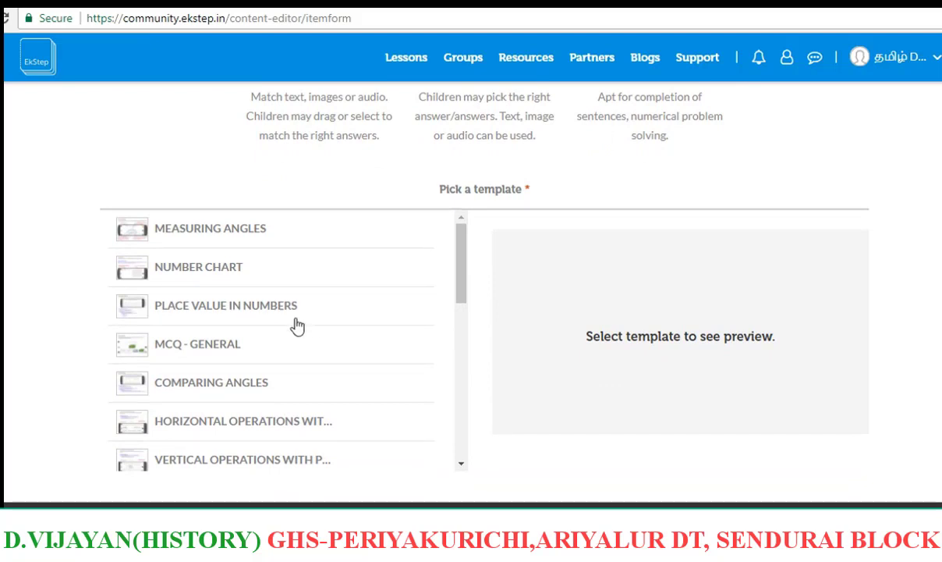
{"action": "left_click", "coordinate": [207, 353]}
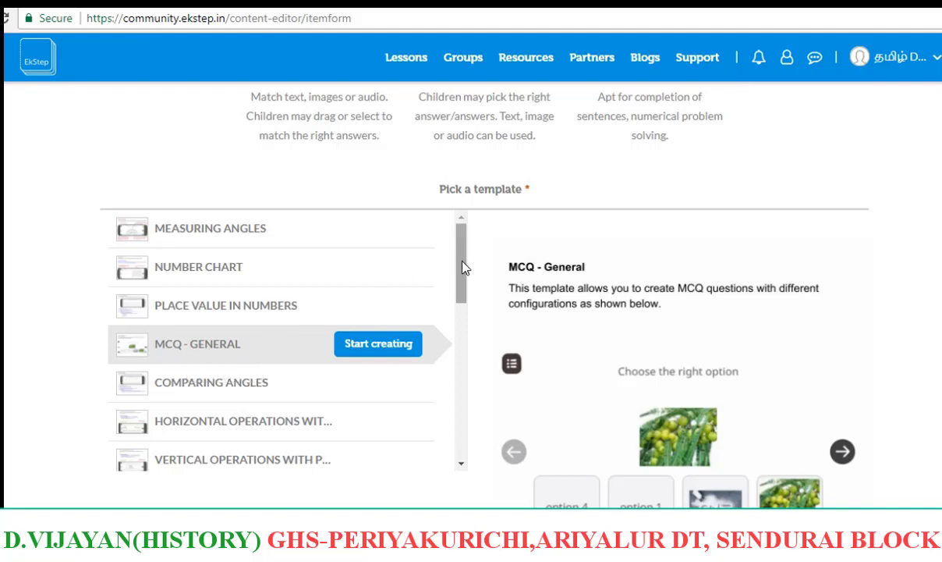
{"action": "left_click_drag", "start_coordinate": [462, 265], "coordinate": [459, 419]}
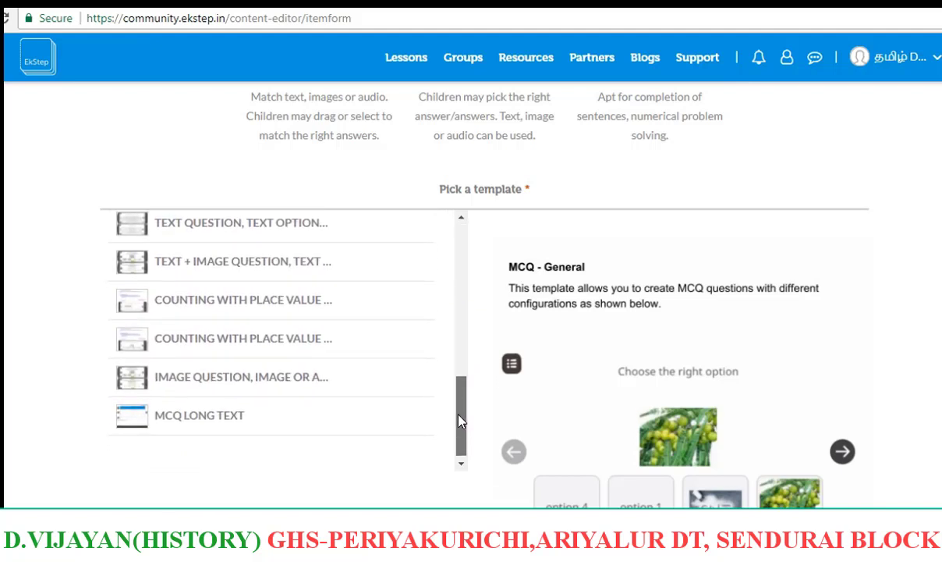
{"action": "left_click", "coordinate": [213, 414]}
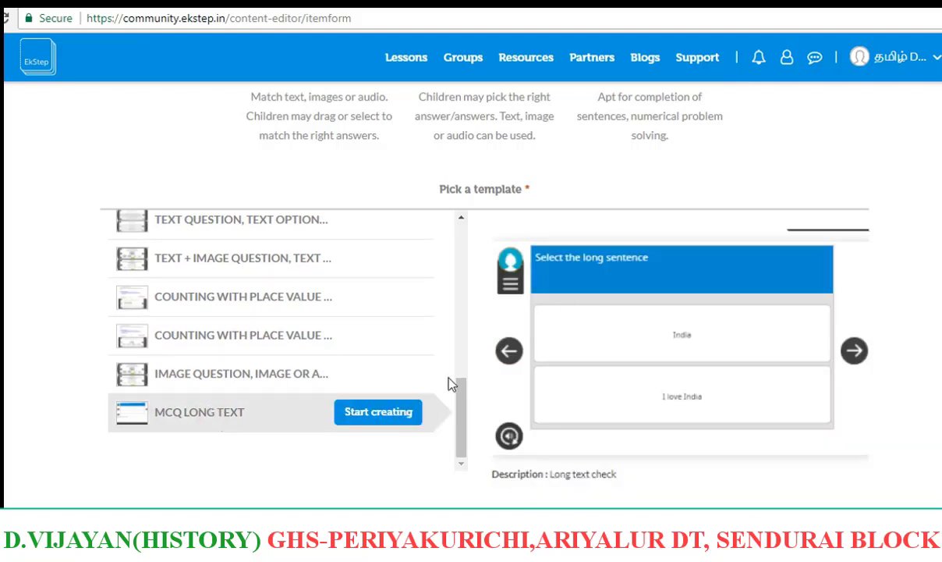
{"action": "left_click", "coordinate": [378, 414]}
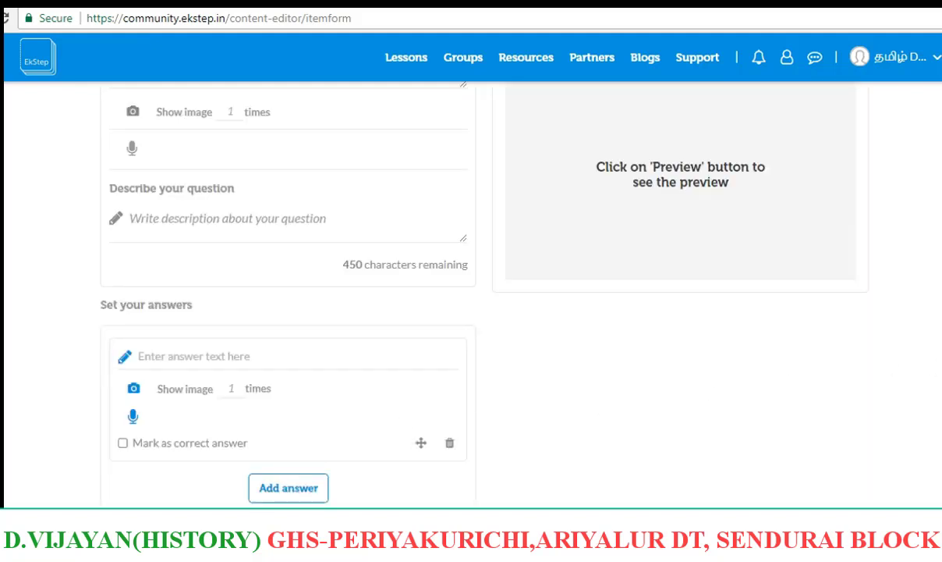
- Title the question "tamil nadu" and set its language to Tamil and its grade to Grade 9
{"action": "scroll", "coordinate": [458, 278], "scroll_direction": "up", "scroll_amount": 3}
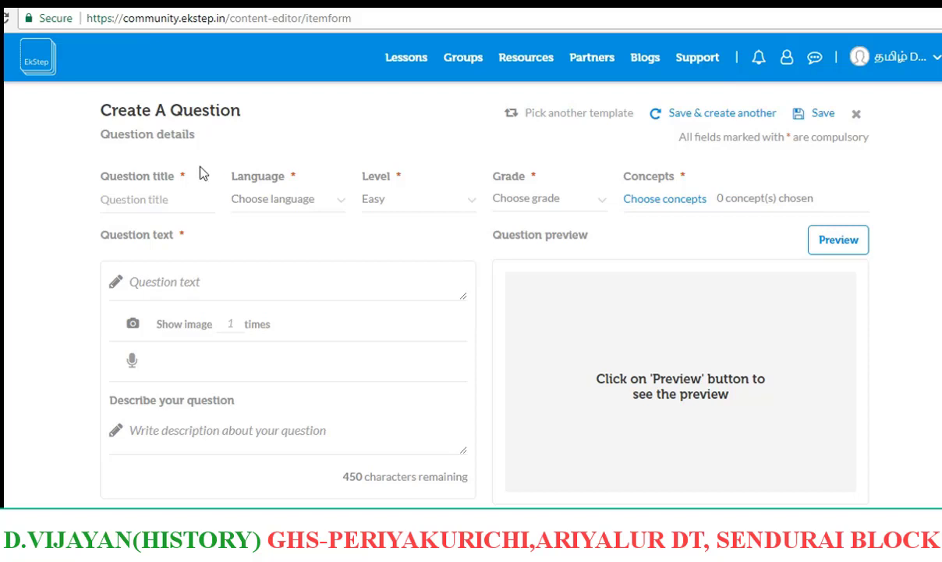
{"action": "left_click", "coordinate": [171, 196]}
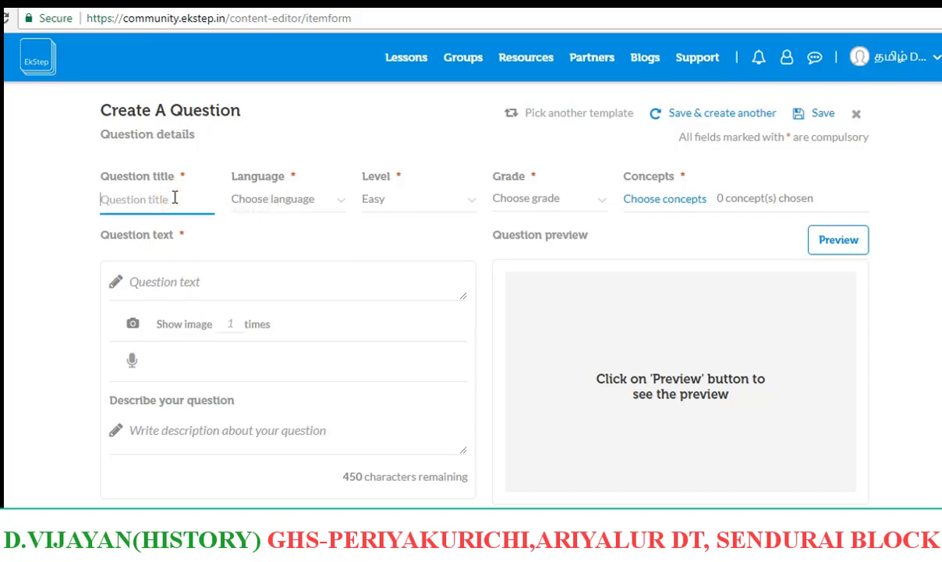
{"action": "type", "text": "ta"}
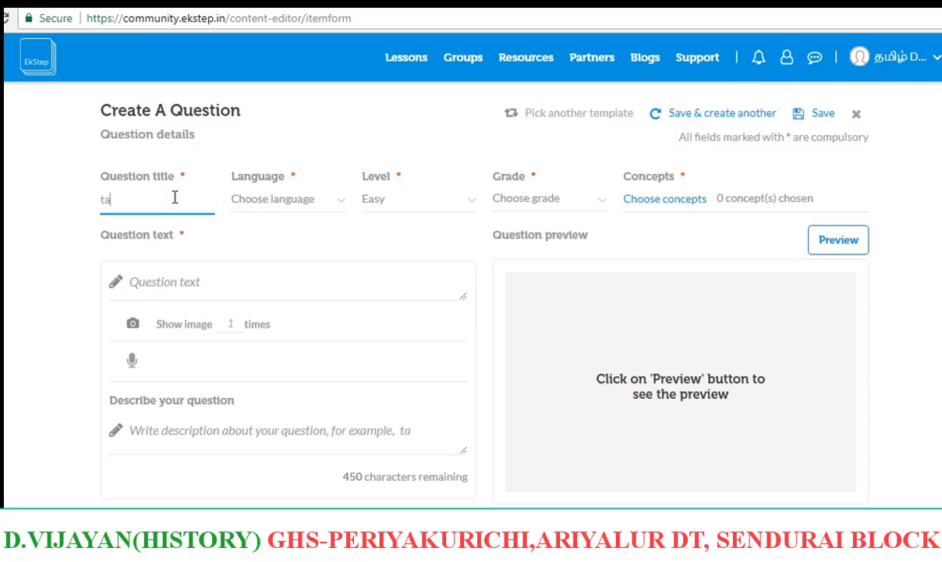
{"action": "type", "text": "mil nadu"}
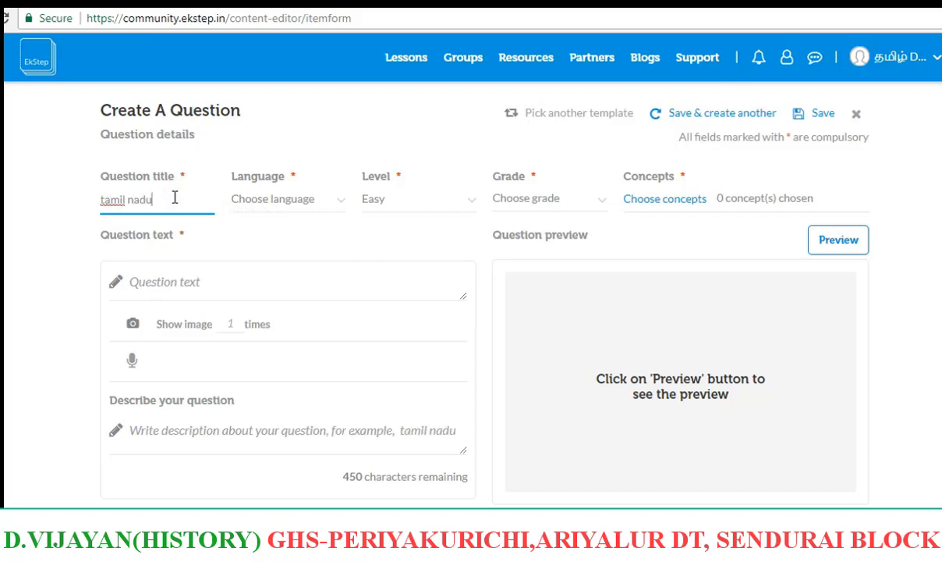
{"action": "left_click", "coordinate": [319, 200]}
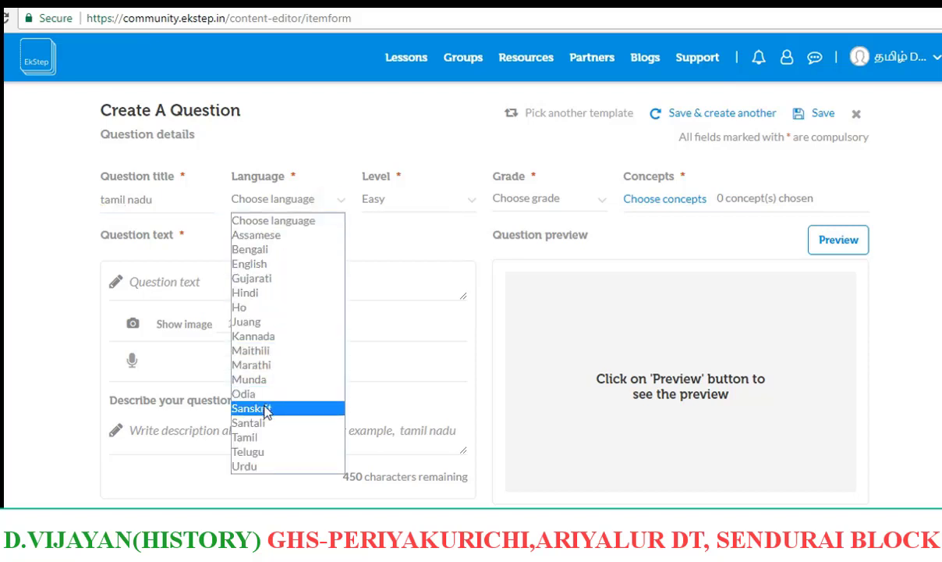
{"action": "left_click", "coordinate": [257, 437]}
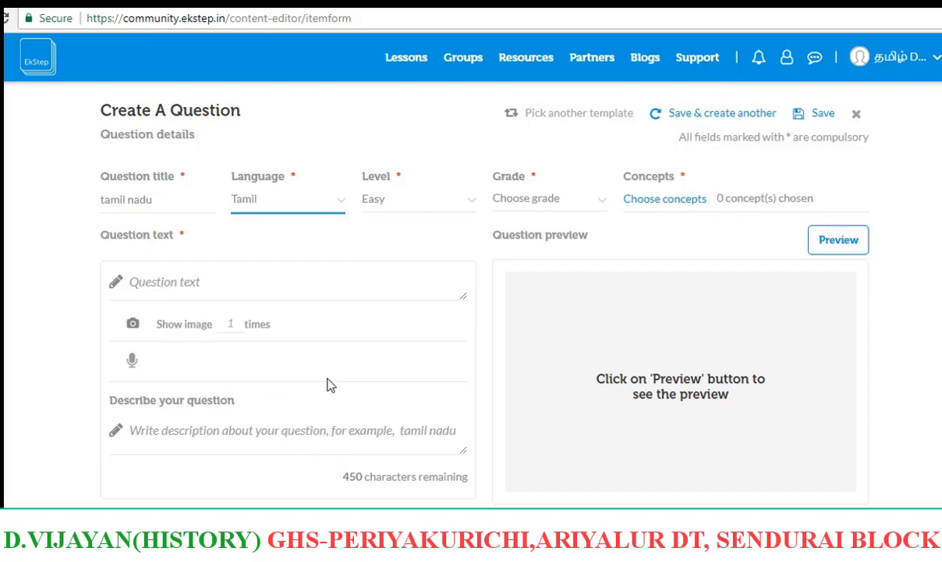
{"action": "left_click", "coordinate": [596, 200]}
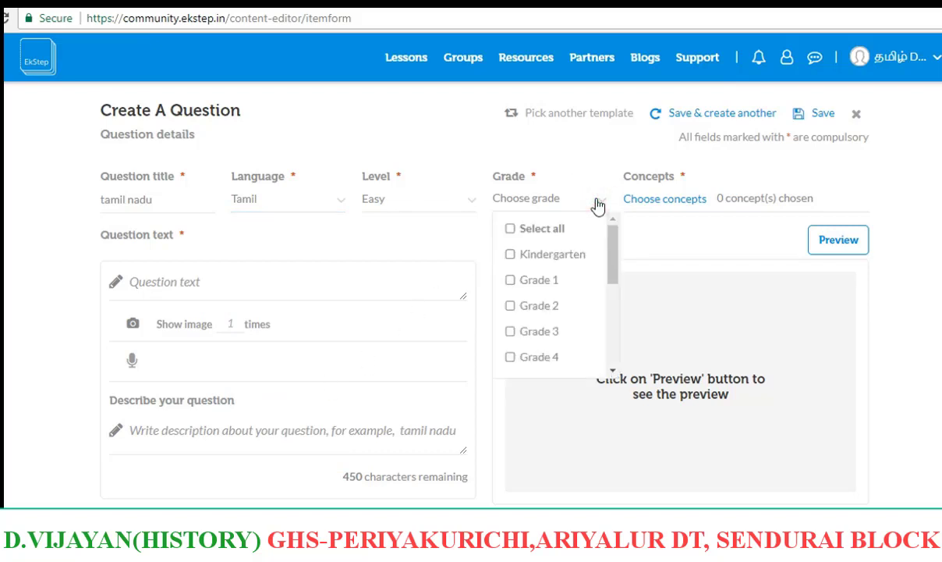
{"action": "left_click_drag", "start_coordinate": [612, 256], "coordinate": [610, 316]}
{"action": "left_click", "coordinate": [511, 319]}
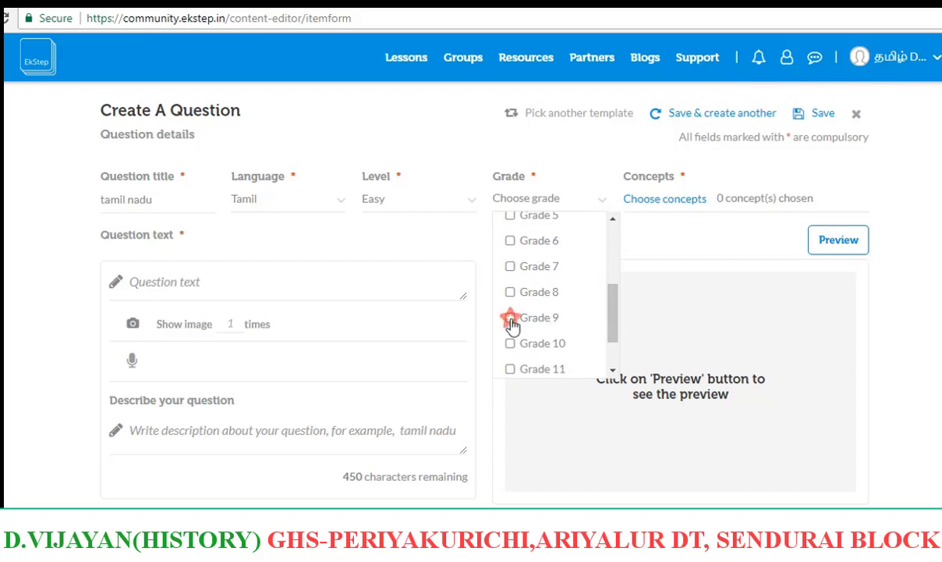
{"action": "left_click", "coordinate": [744, 198]}
- Assign the Culture_Identity_and_Society concept from National Curriculum History to the question
{"action": "left_click", "coordinate": [690, 200]}
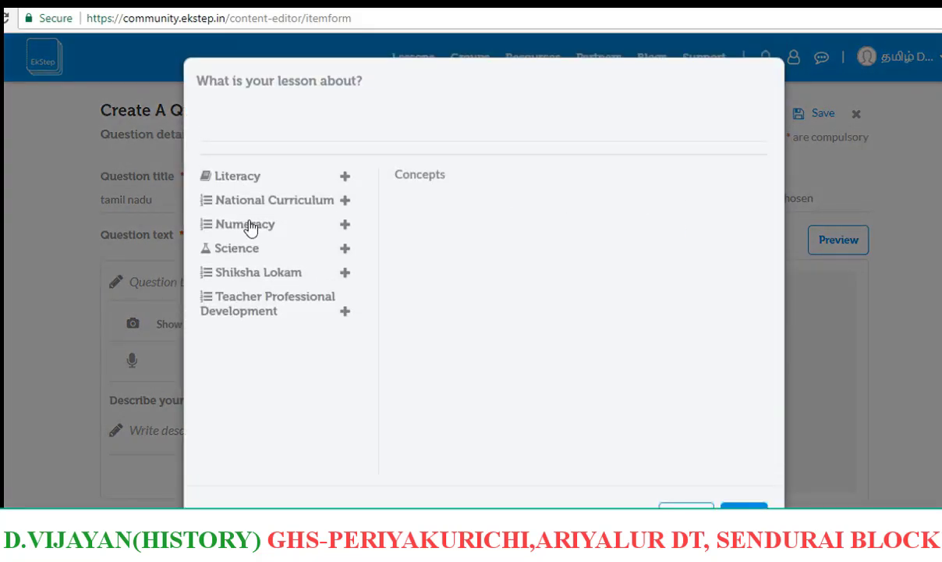
{"action": "left_click", "coordinate": [290, 209]}
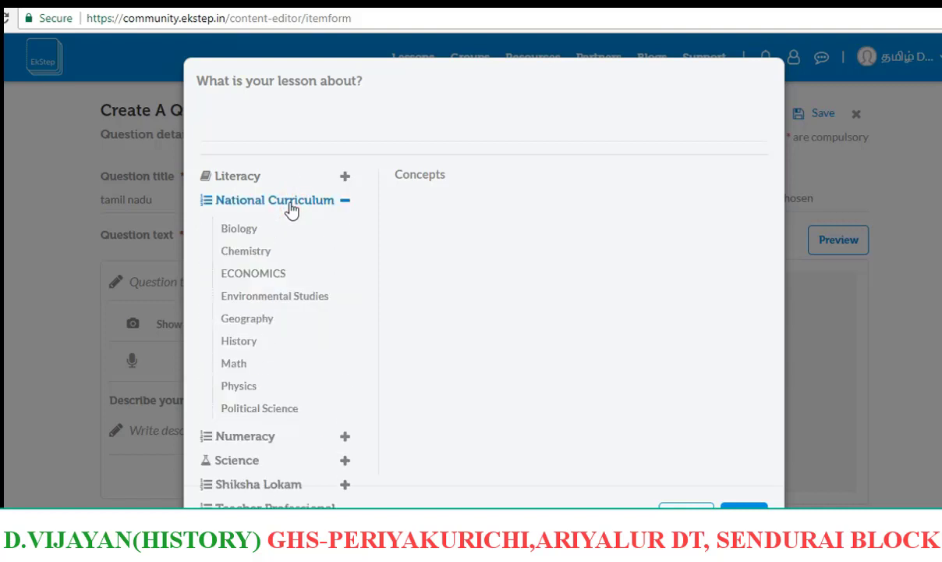
{"action": "left_click", "coordinate": [244, 341]}
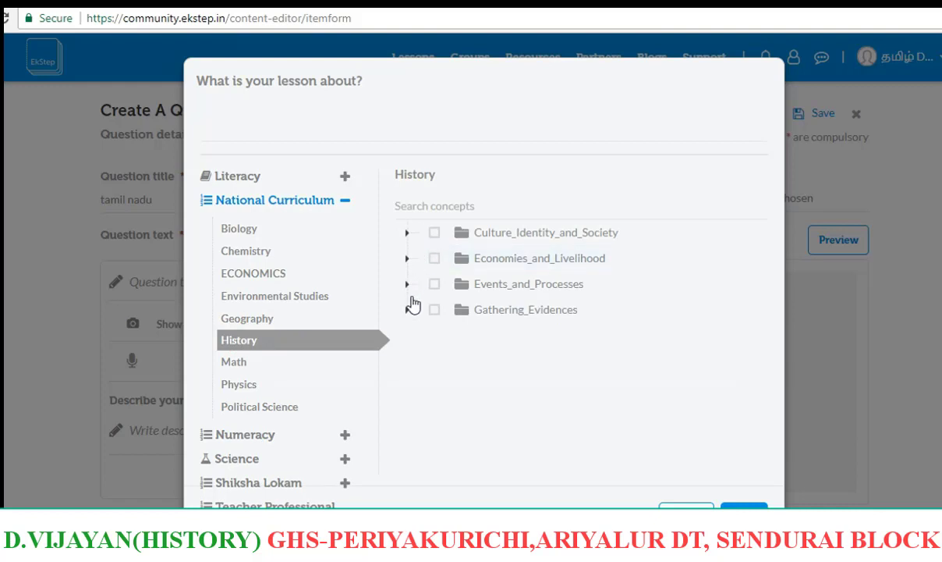
{"action": "left_click", "coordinate": [434, 233]}
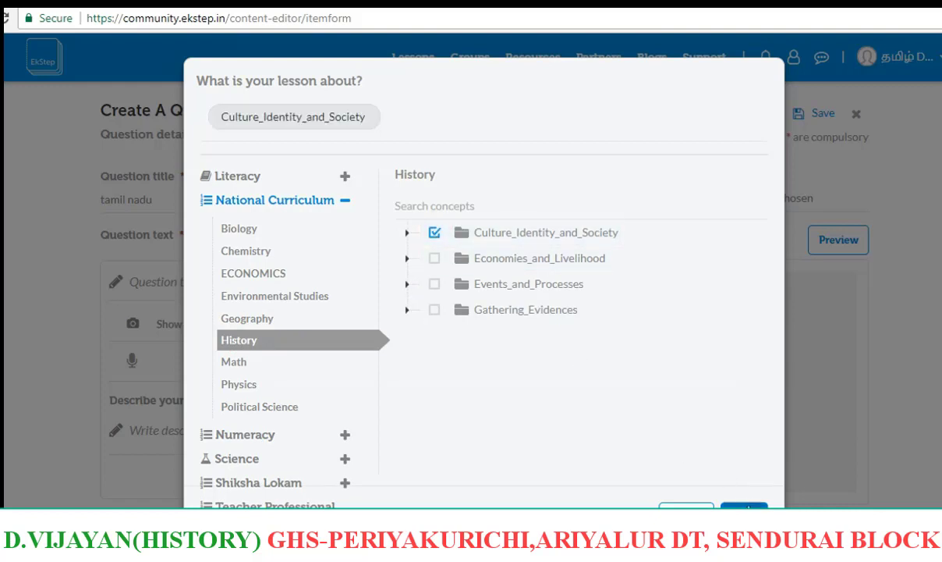
{"action": "scroll", "coordinate": [705, 470], "scroll_direction": "down", "scroll_amount": 1}
{"action": "left_click", "coordinate": [742, 498]}
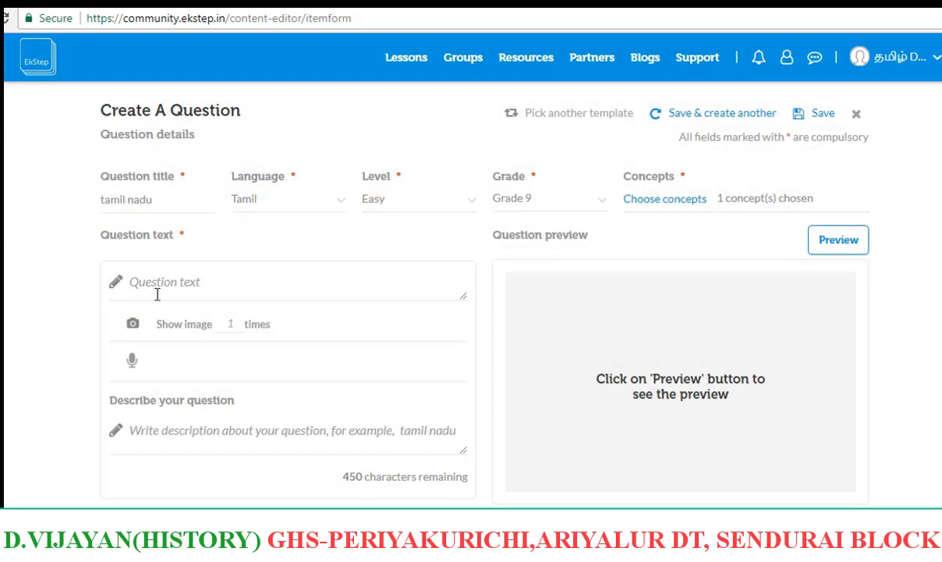
- Enter "தமிழ்நாட்டின் தலைநகரம் எது?" as the question text
{"action": "left_click", "coordinate": [204, 283]}
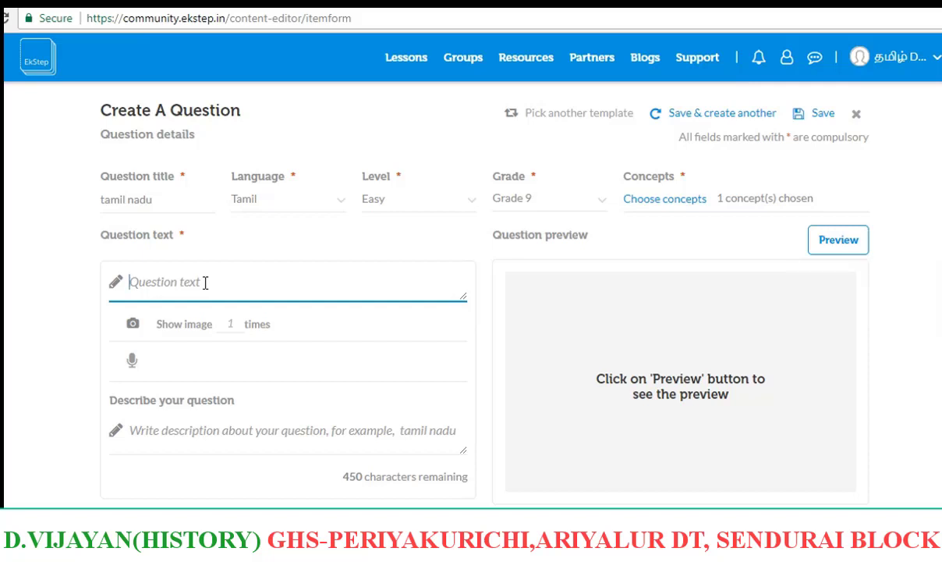
{"action": "type", "text": "t"}
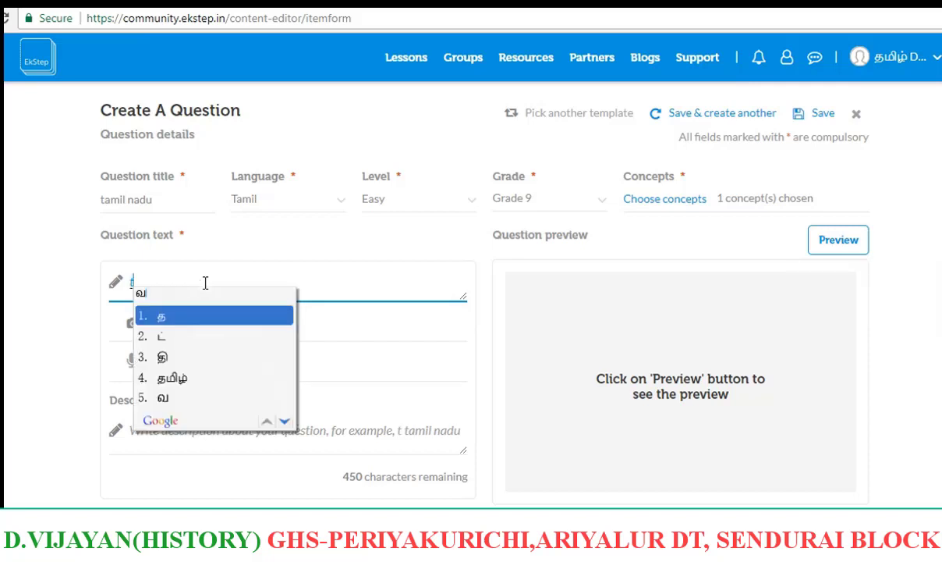
{"action": "type", "text": "amilnd"}
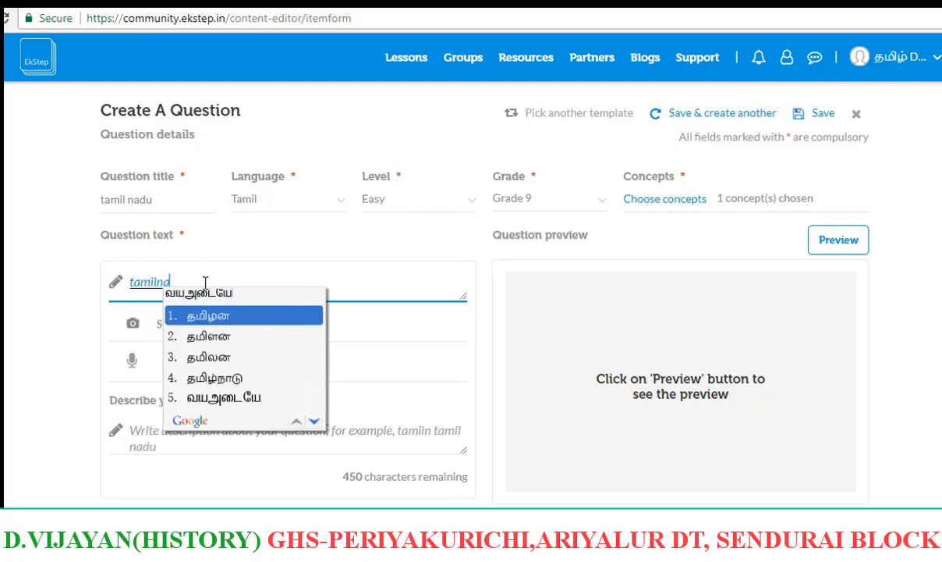
{"action": "key", "text": "BackSpace"}
{"action": "type", "text": "aat"}
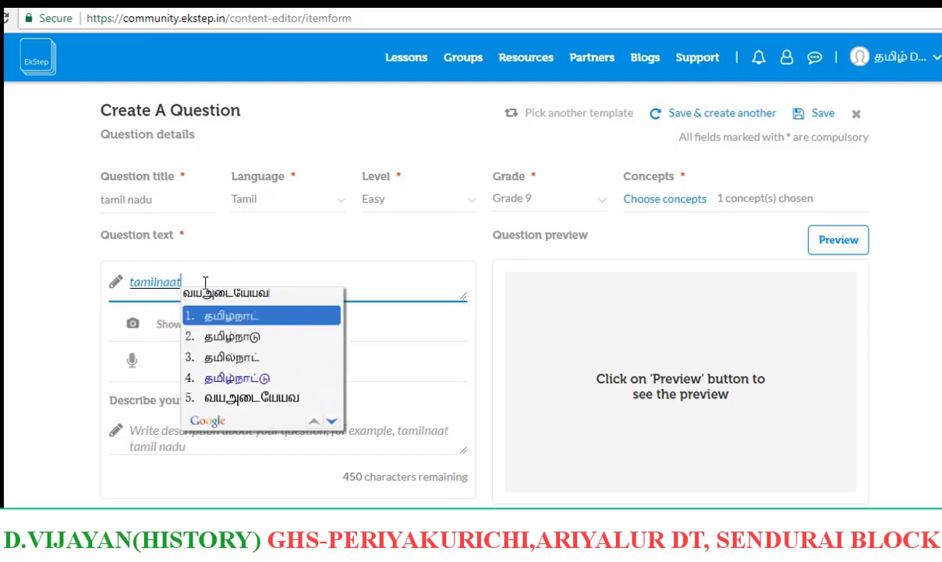
{"action": "type", "text": "in"}
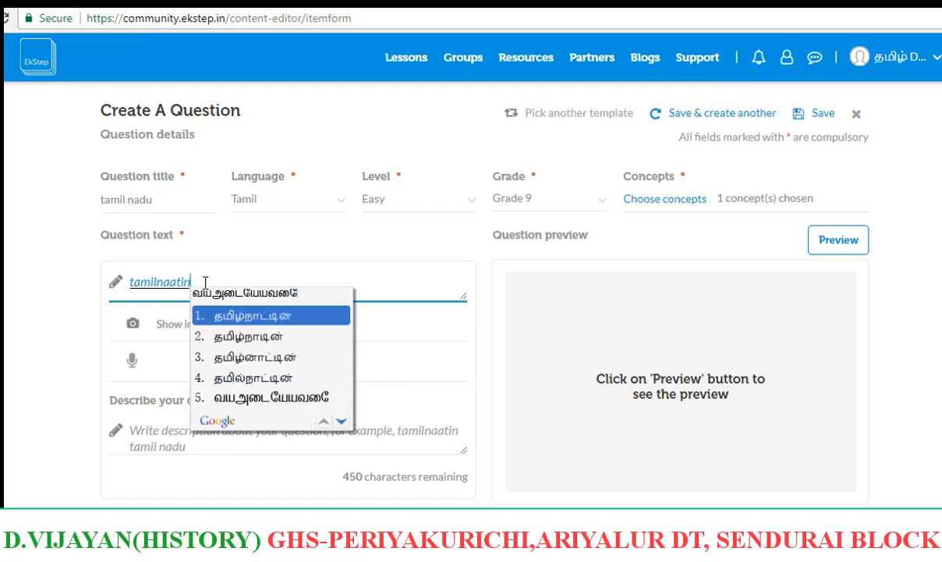
{"action": "left_click", "coordinate": [248, 315]}
{"action": "type", "text": "tha"}
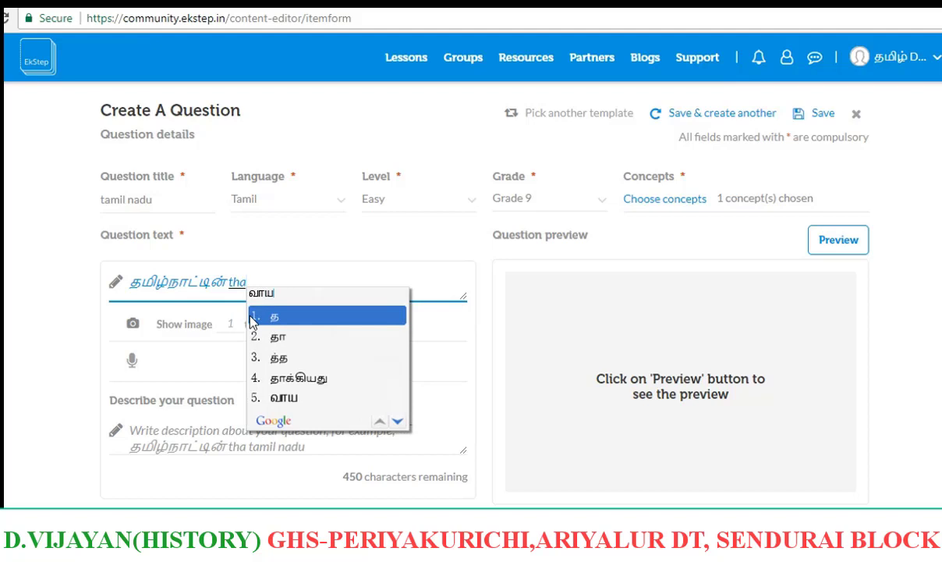
{"action": "key", "text": "BackSpace"}
{"action": "key", "text": "BackSpace"}
{"action": "key", "text": "BackSpace"}
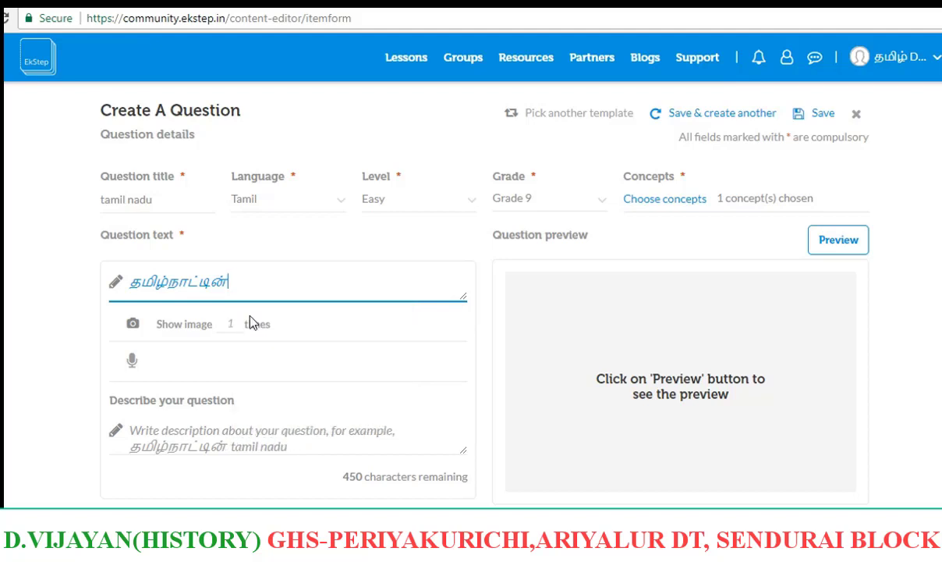
{"action": "type", "text": "thalai"}
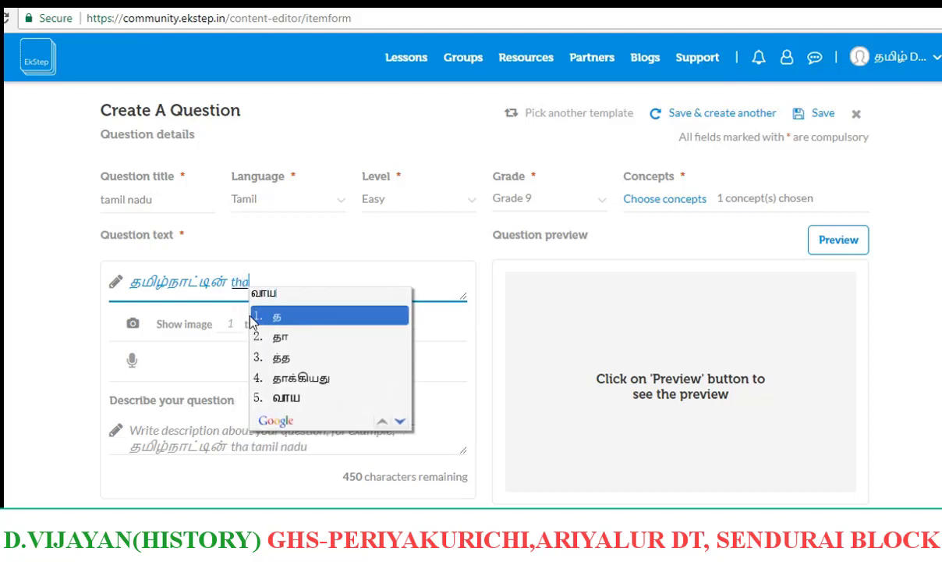
{"action": "type", "text": "nak"}
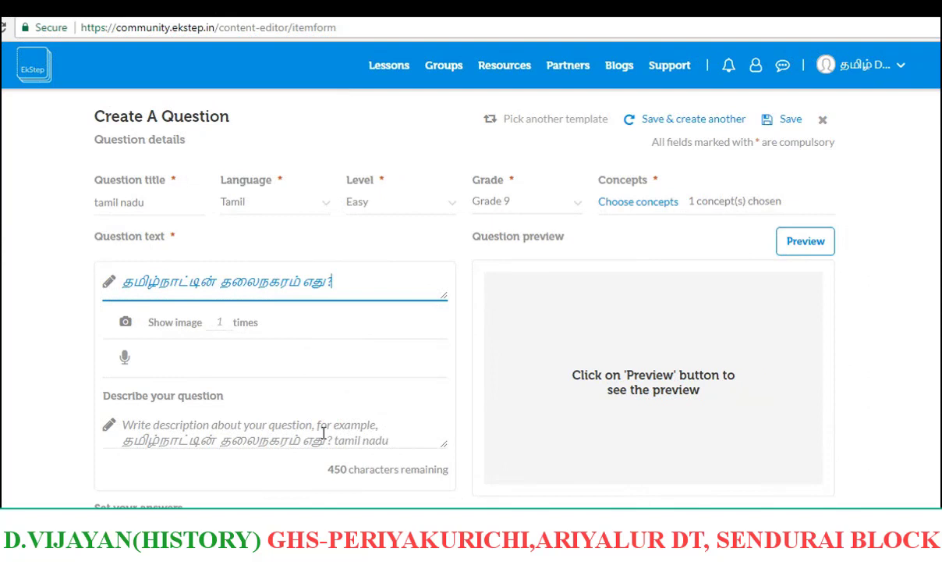
- Enter "தமிழ்நாடு" as the question's description
{"action": "left_click", "coordinate": [323, 433]}
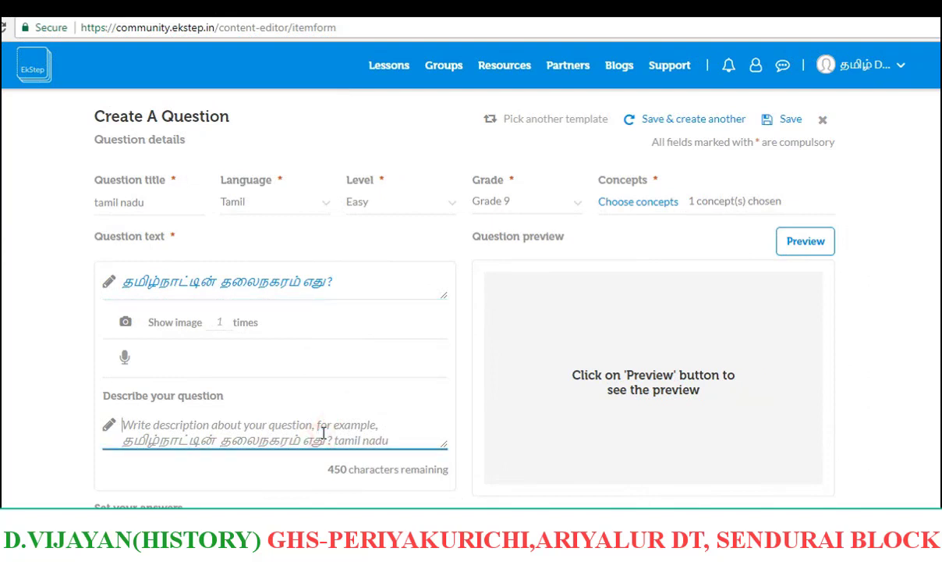
{"action": "type", "text": "ta"}
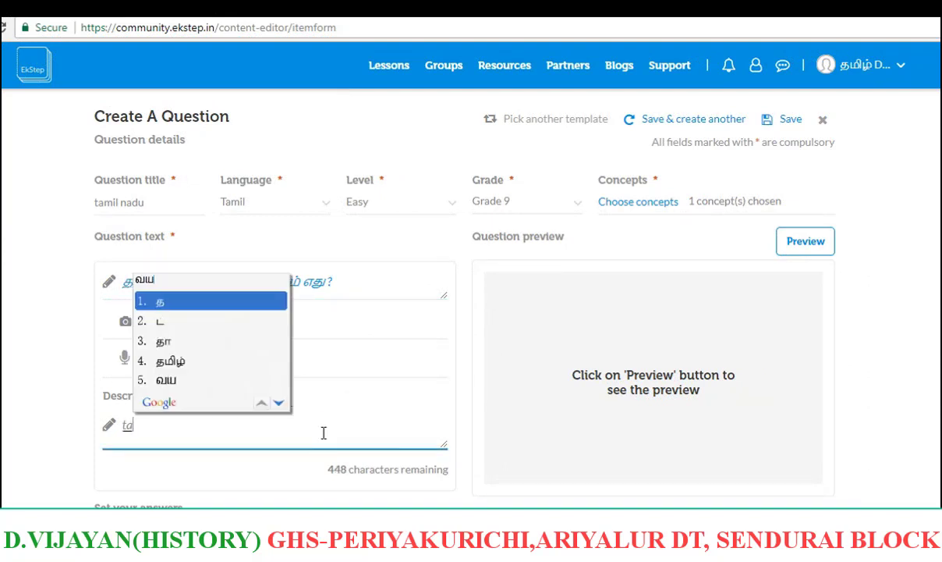
{"action": "type", "text": "mil"}
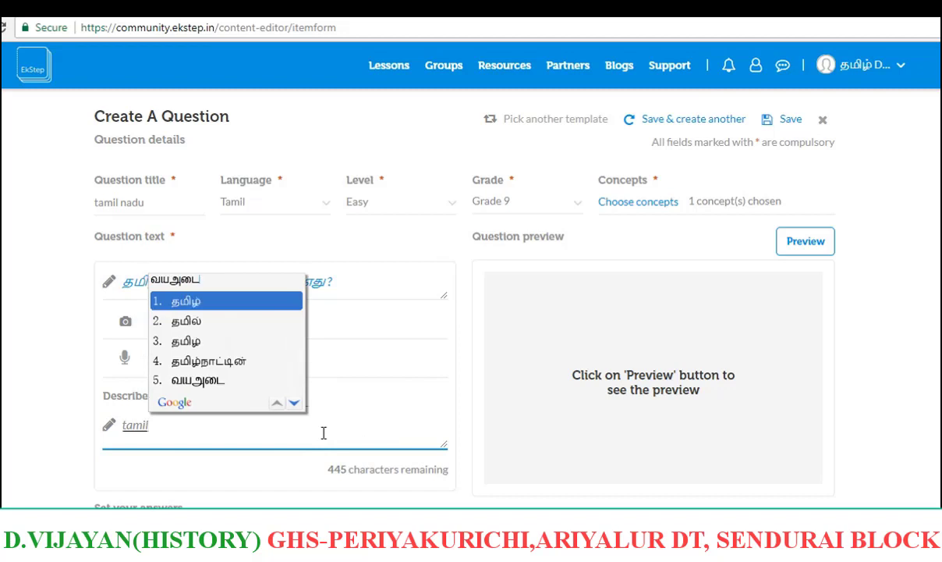
{"action": "type", "text": "nadu"}
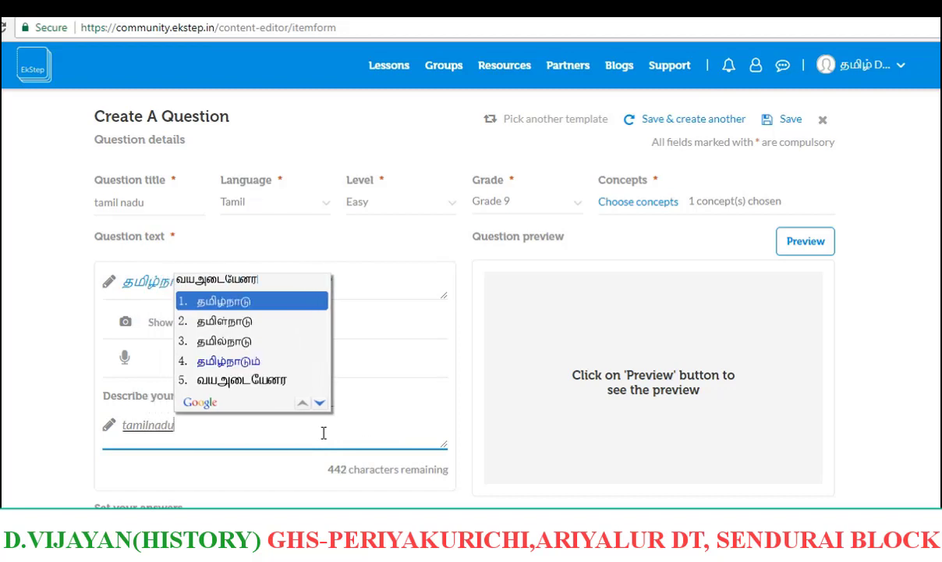
{"action": "key", "text": "space"}
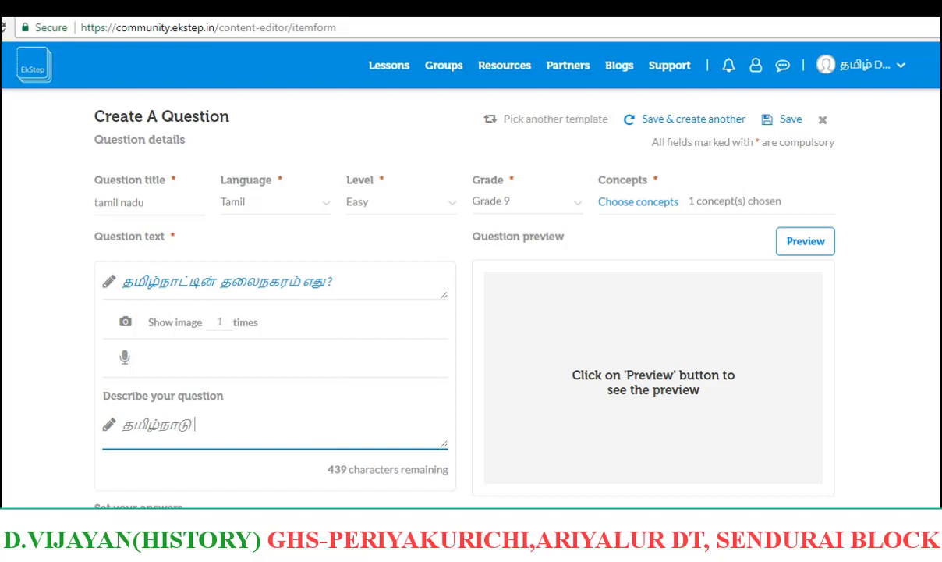
- Enter "கோவை" as the text of the first answer option
{"action": "scroll", "coordinate": [219, 243], "scroll_direction": "down", "scroll_amount": 2}
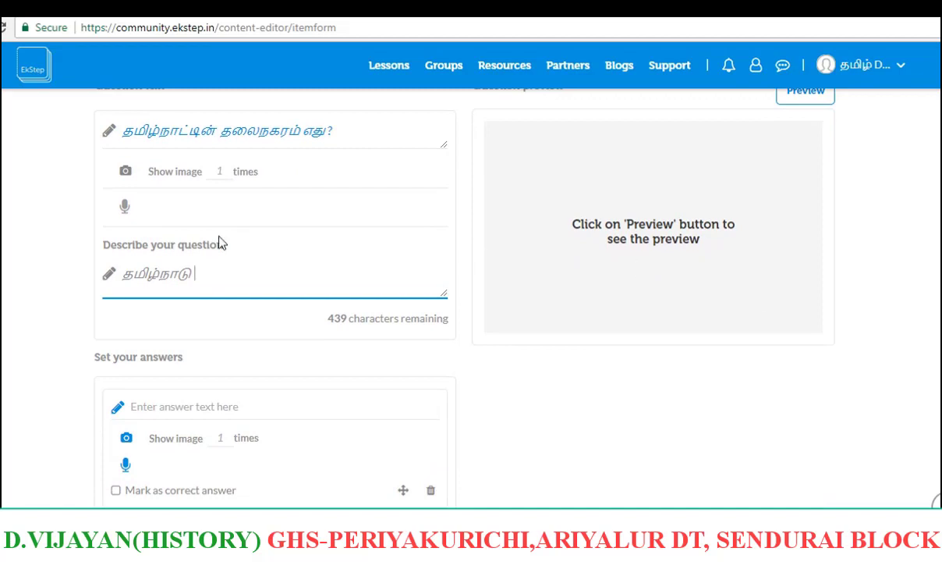
{"action": "left_click", "coordinate": [236, 407]}
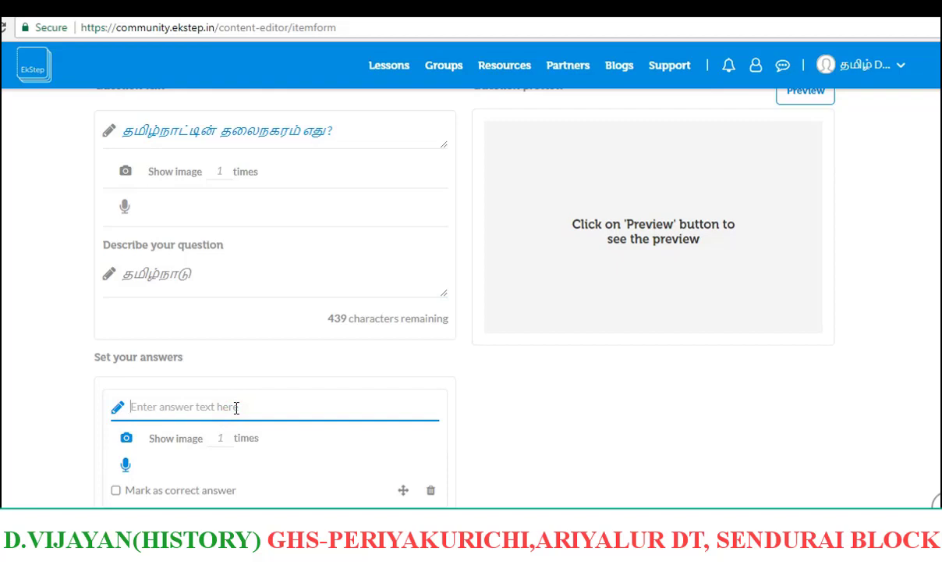
{"action": "type", "text": "kovai"}
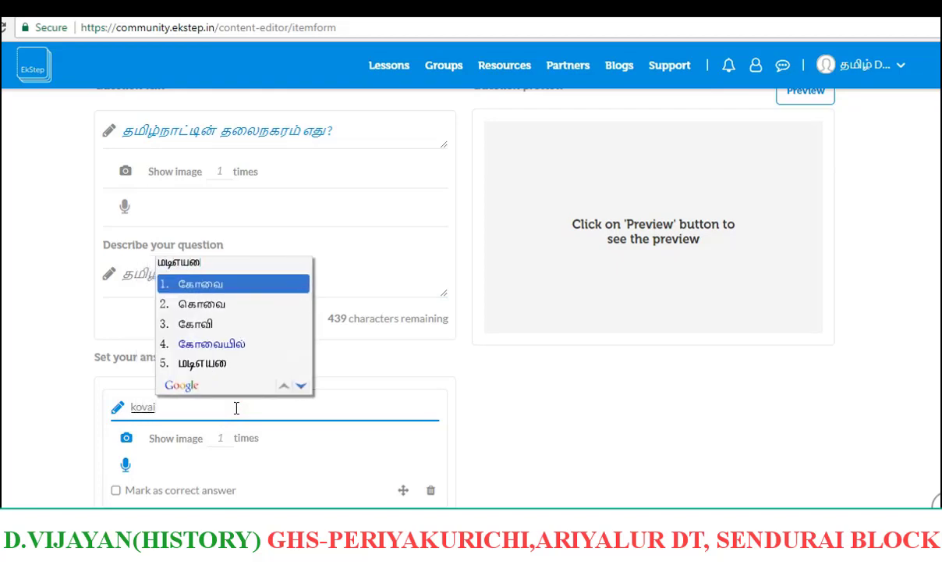
{"action": "key", "text": "Return"}
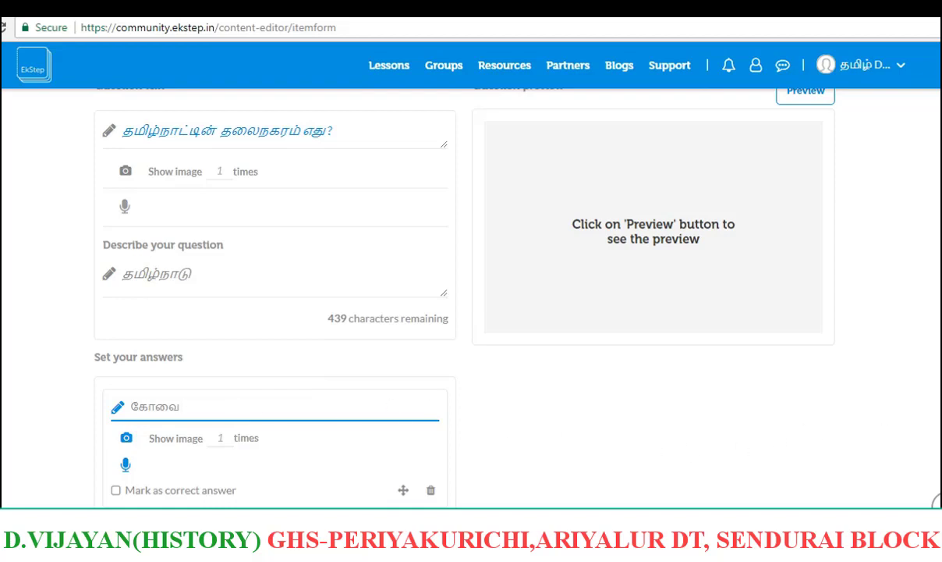
- Add a second answer option "சென்னை" and mark it as the correct answer
{"action": "scroll", "coordinate": [653, 392], "scroll_direction": "down", "scroll_amount": 1}
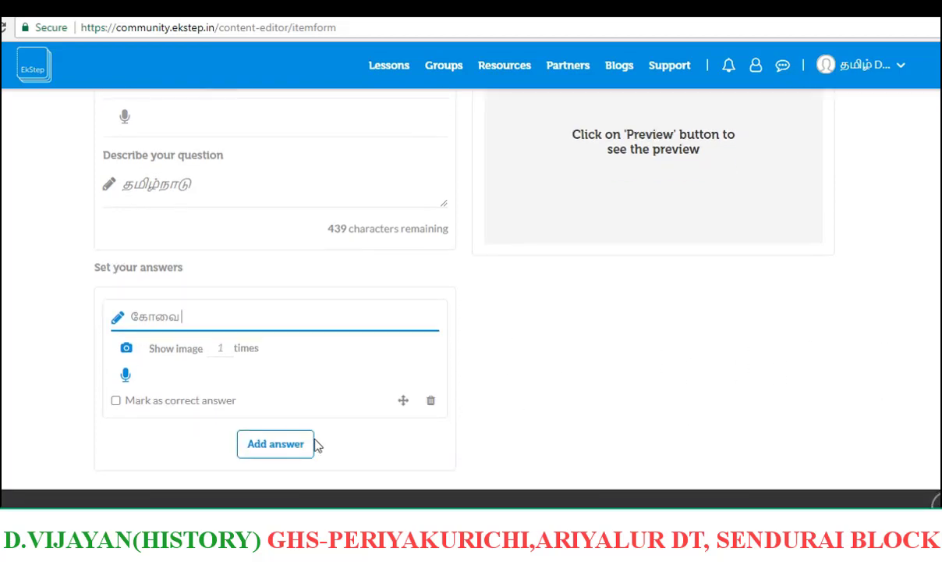
{"action": "left_click", "coordinate": [273, 451]}
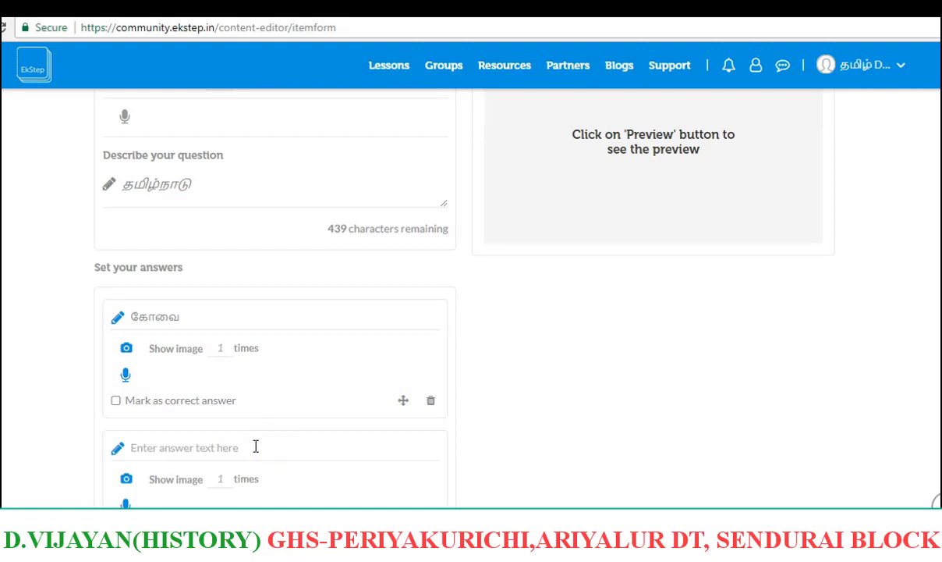
{"action": "type", "text": "ch"}
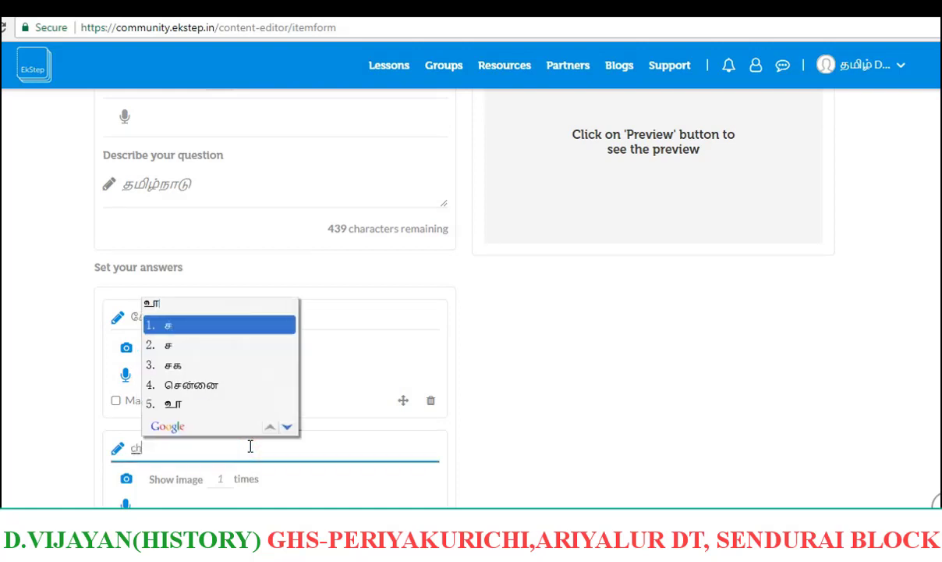
{"action": "type", "text": "ennai"}
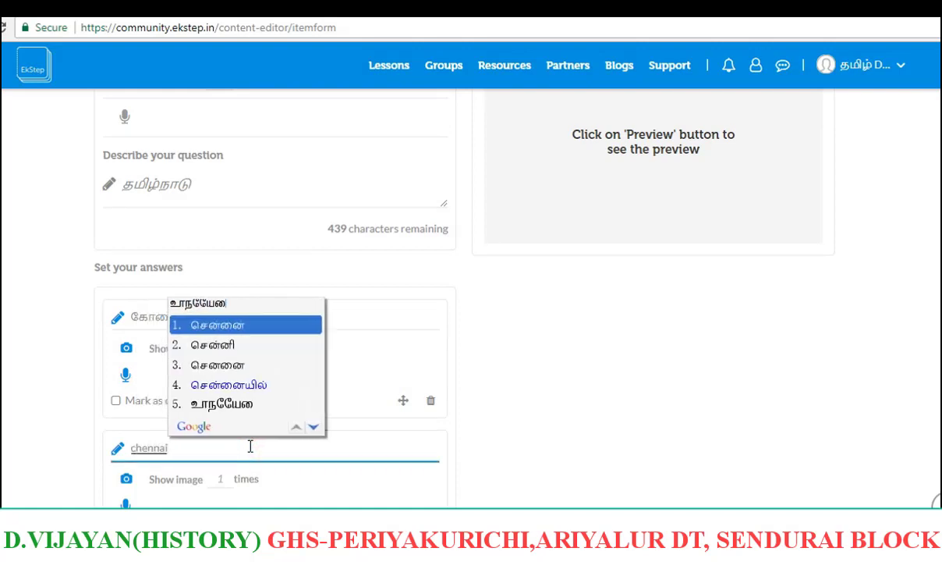
{"action": "key", "text": "space"}
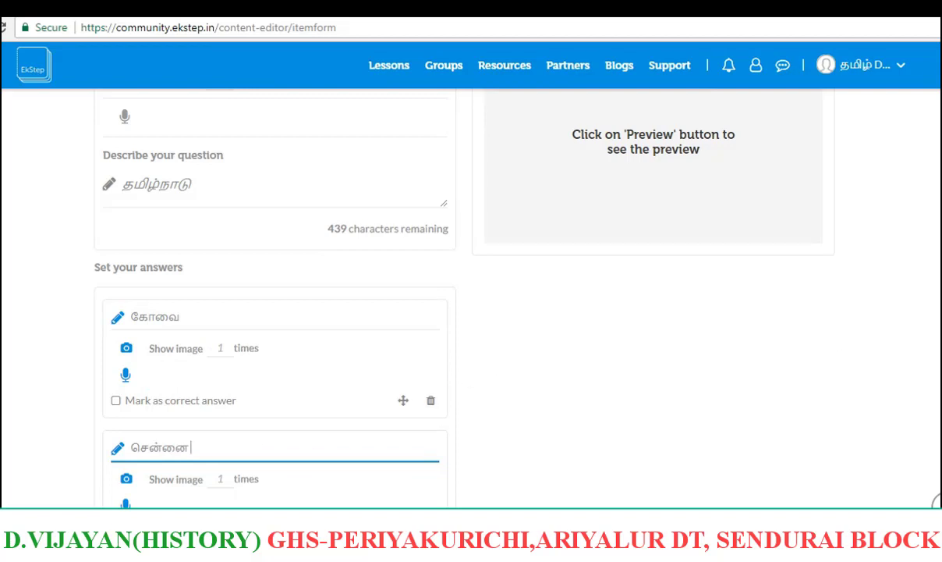
{"action": "scroll", "coordinate": [468, 312], "scroll_direction": "down", "scroll_amount": 2}
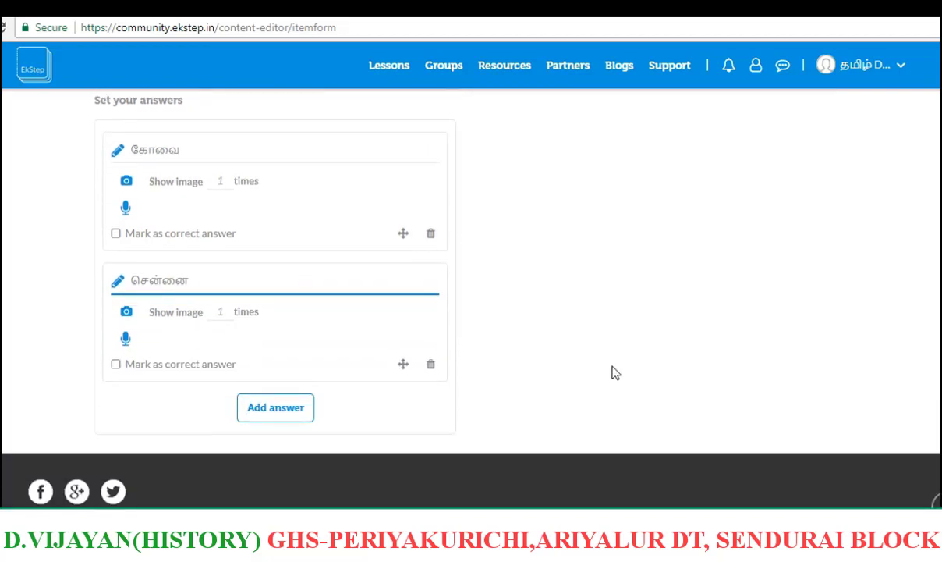
{"action": "left_click", "coordinate": [116, 365]}
- Add a third answer option with the text "மதுரை"
{"action": "left_click", "coordinate": [266, 410]}
{"action": "left_click", "coordinate": [258, 412]}
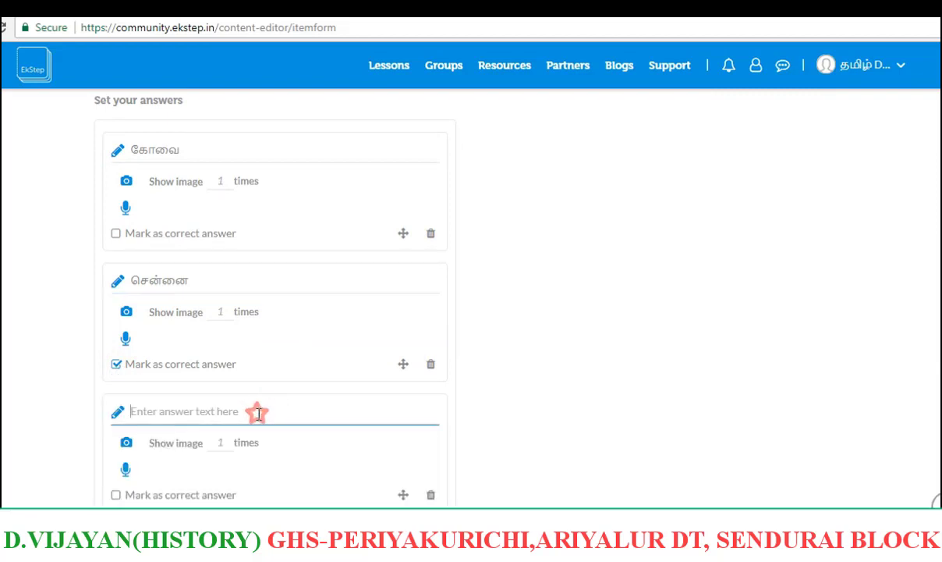
{"action": "type", "text": "mat"}
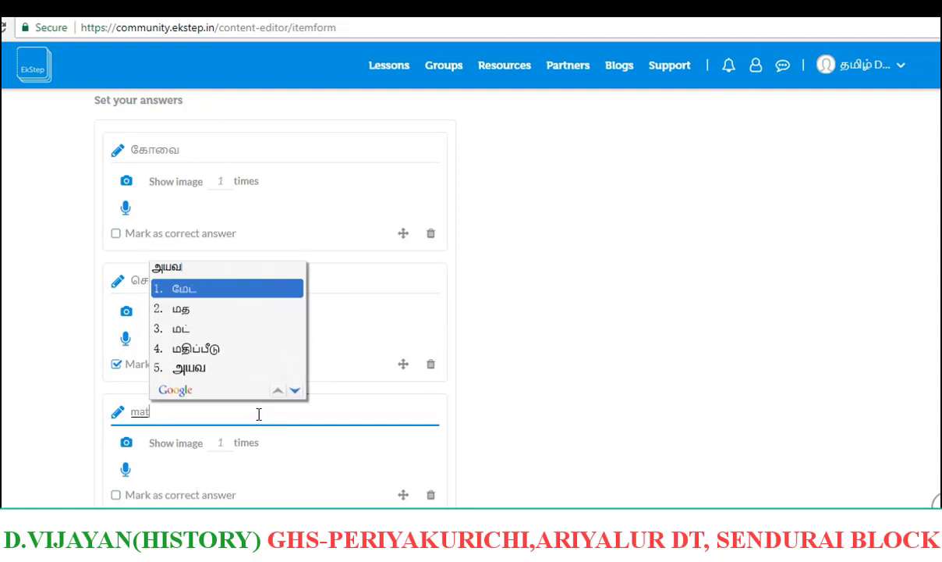
{"action": "type", "text": "hurai"}
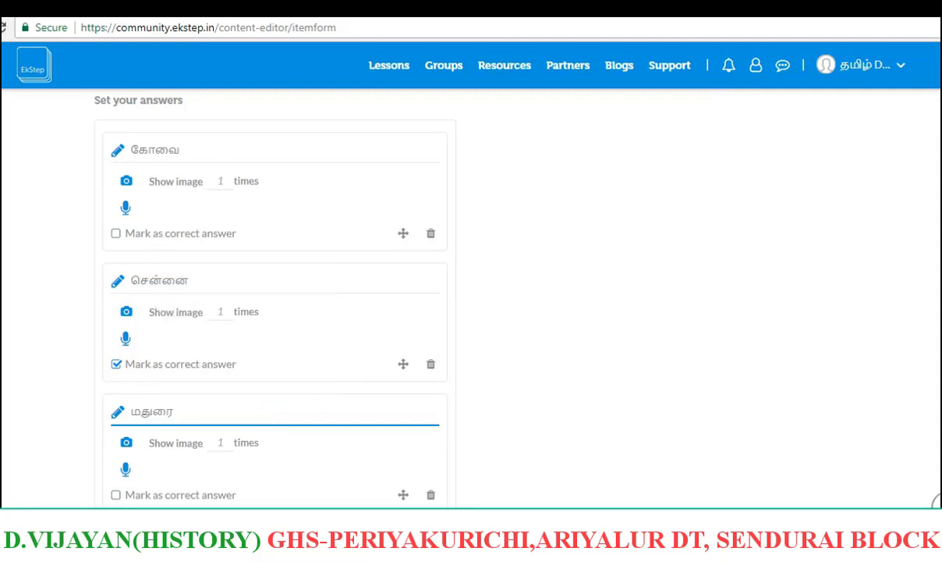
- Add a fourth answer option with the text "திருச்சி"
{"action": "scroll", "coordinate": [260, 297], "scroll_direction": "down", "scroll_amount": 2}
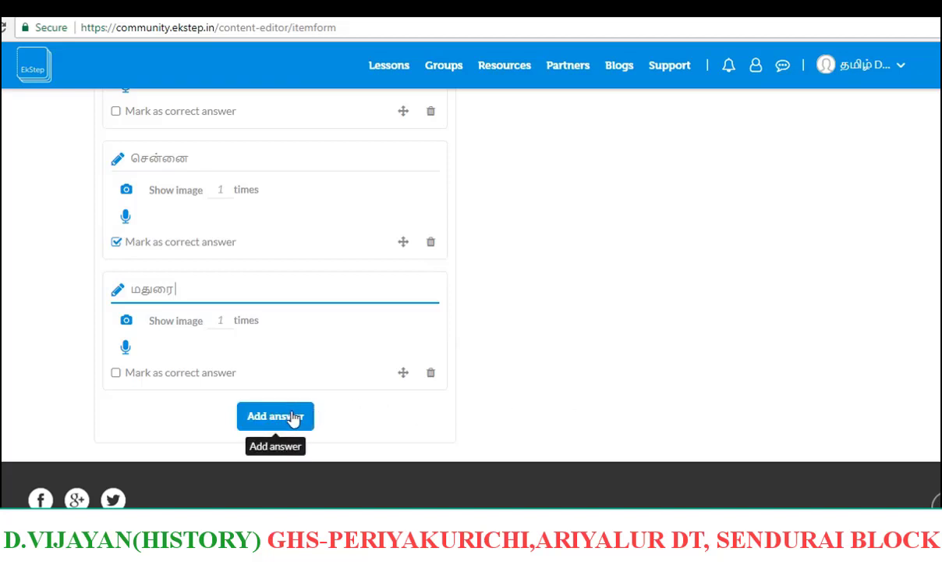
{"action": "left_click", "coordinate": [293, 417]}
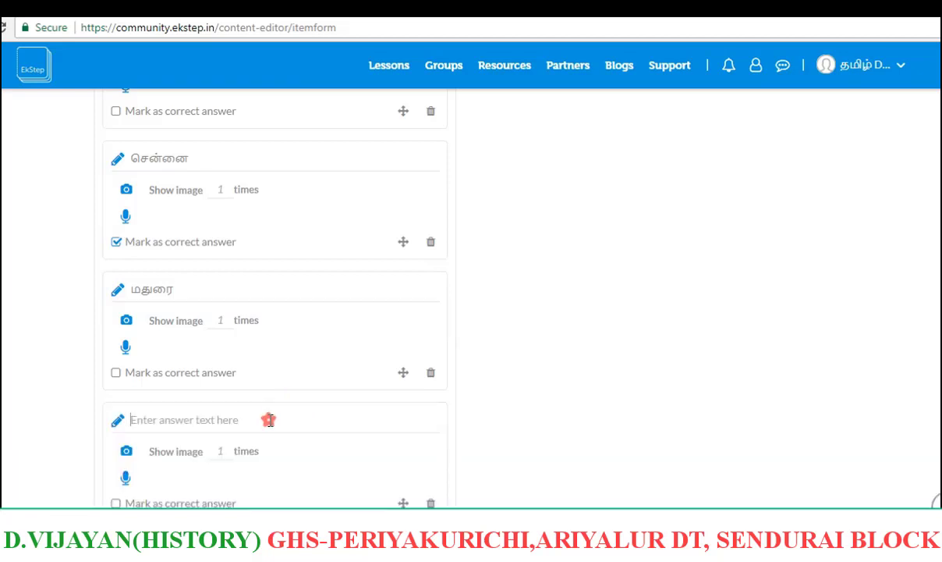
{"action": "left_click", "coordinate": [268, 420]}
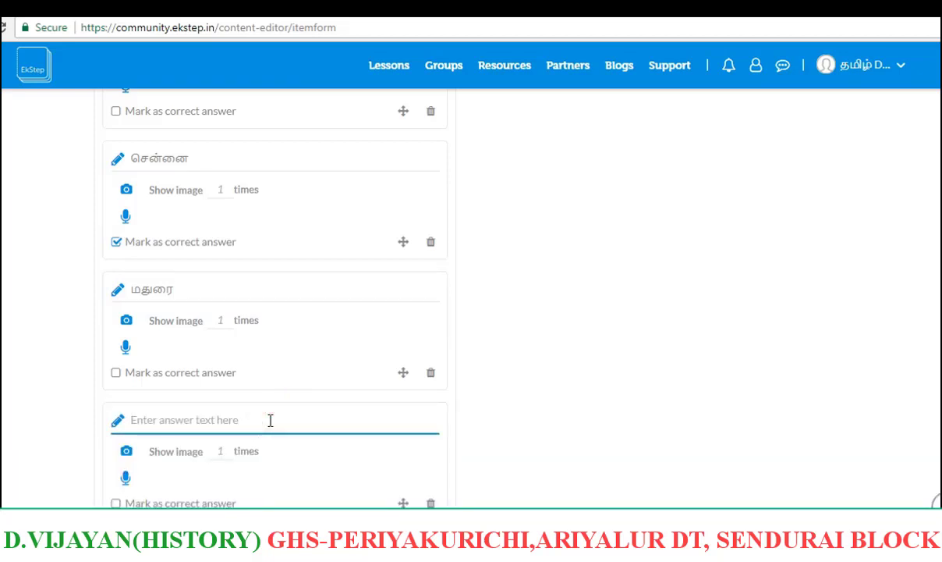
{"action": "type", "text": "t"}
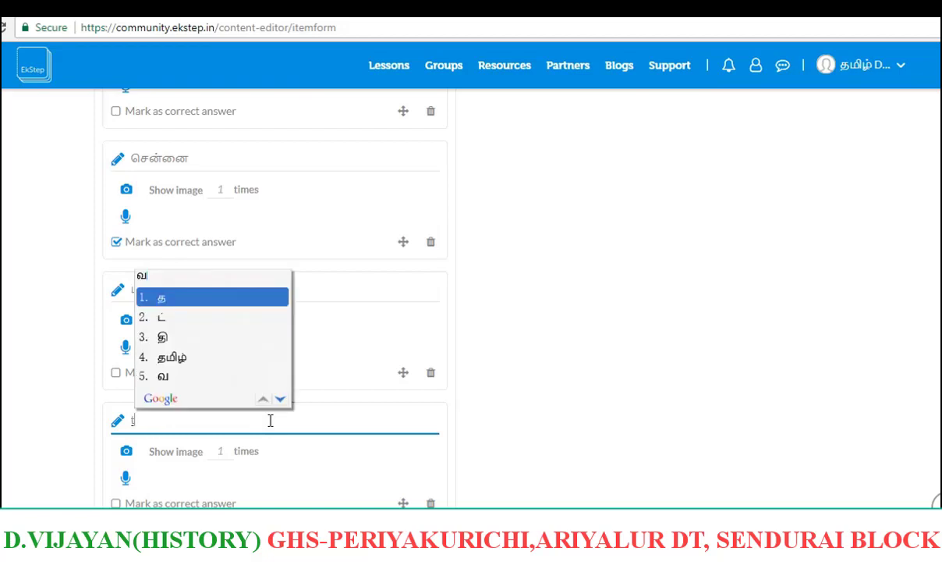
{"action": "type", "text": "hi"}
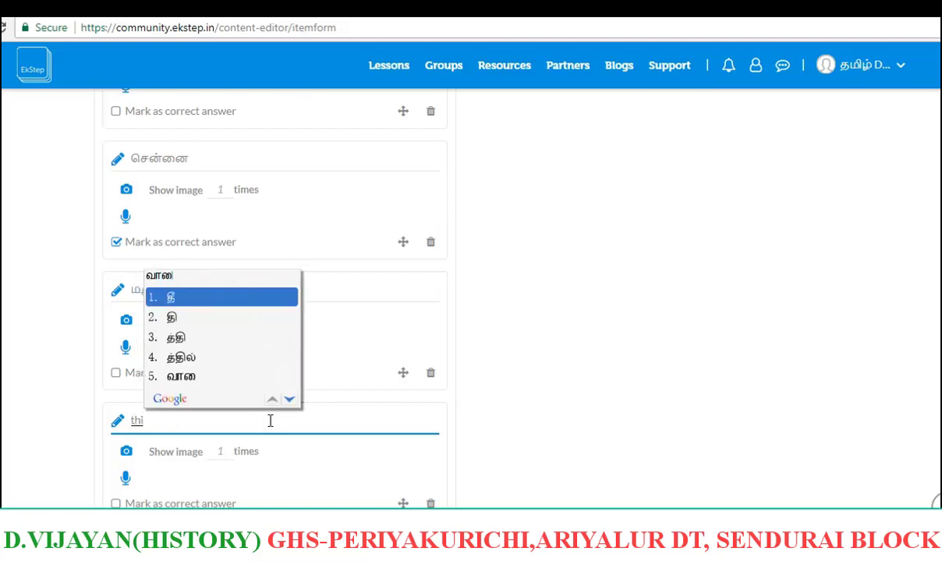
{"action": "type", "text": "chi"}
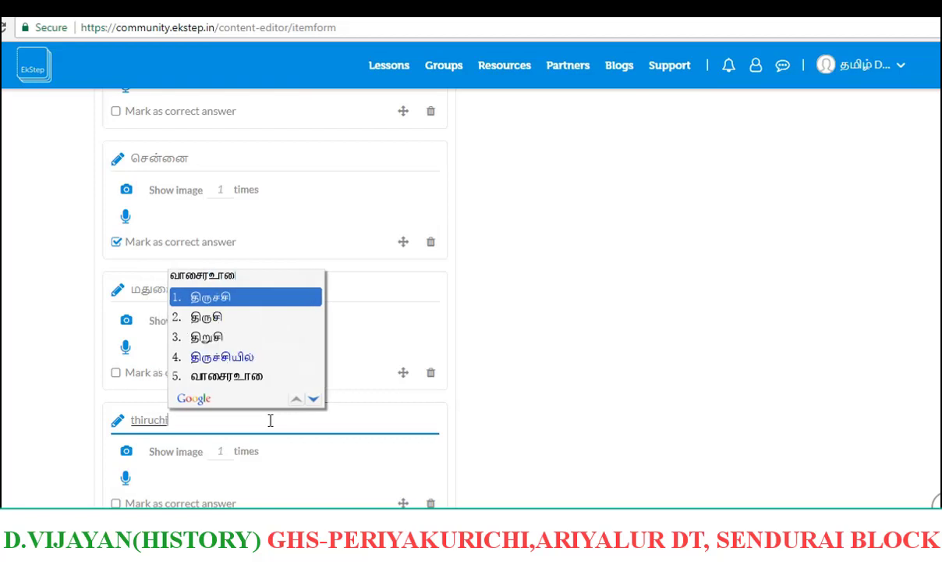
{"action": "key", "text": "space"}
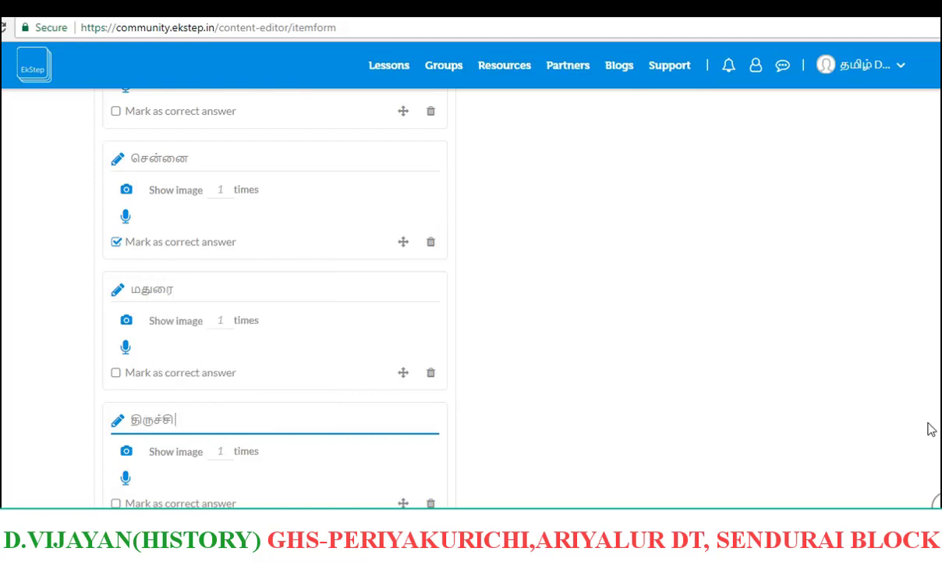
- Preview the question and test its feedback by submitting சென்னை, then making an incorrect attempt and choosing to try again
{"action": "scroll", "coordinate": [467, 297], "scroll_direction": "down", "scroll_amount": 2}
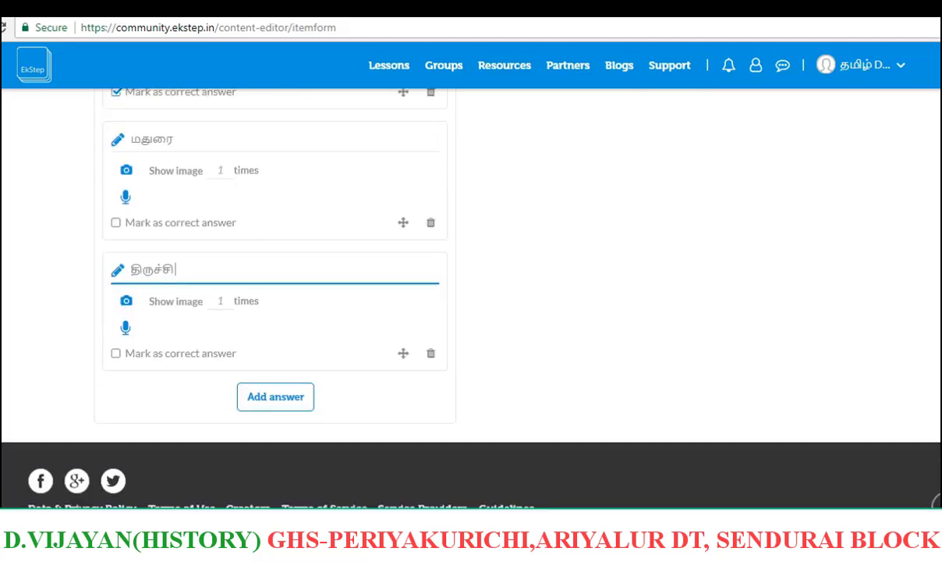
{"action": "scroll", "coordinate": [468, 296], "scroll_direction": "up", "scroll_amount": 2}
{"action": "scroll", "coordinate": [472, 296], "scroll_direction": "up", "scroll_amount": 10}
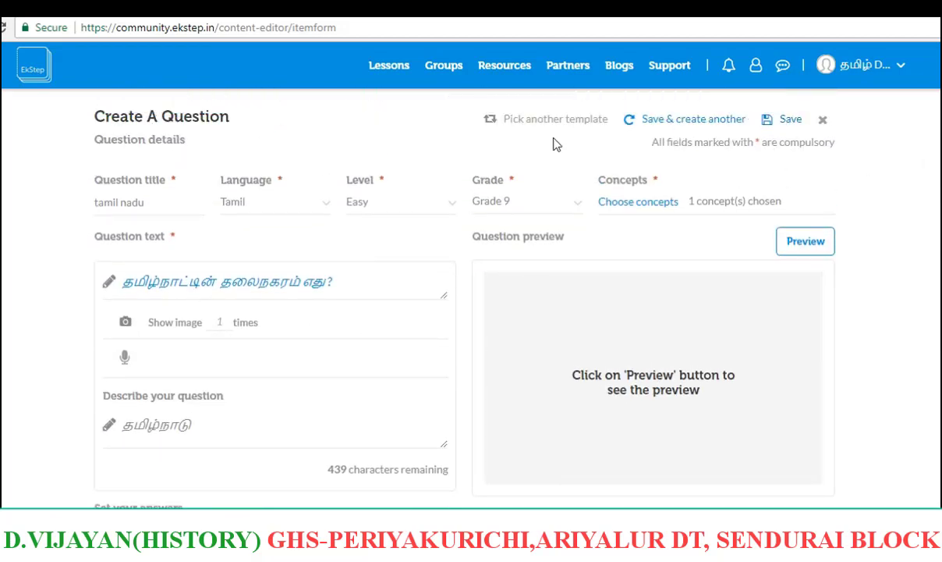
{"action": "left_click", "coordinate": [793, 245]}
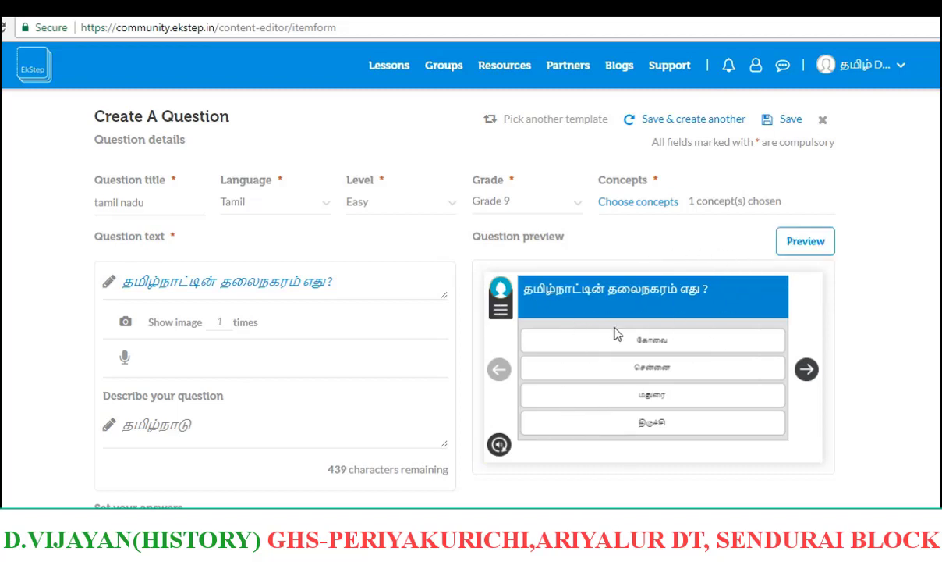
{"action": "left_click", "coordinate": [650, 373]}
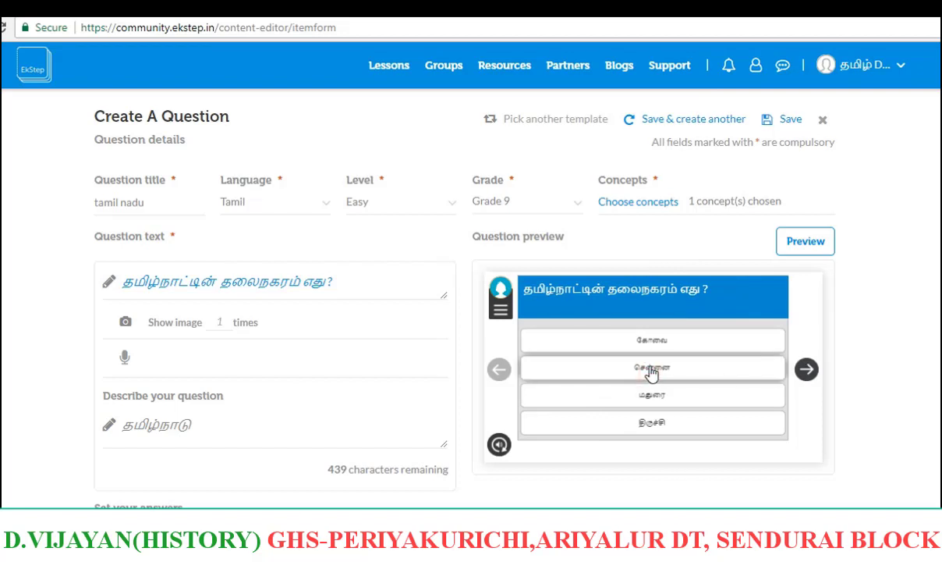
{"action": "left_click", "coordinate": [806, 369]}
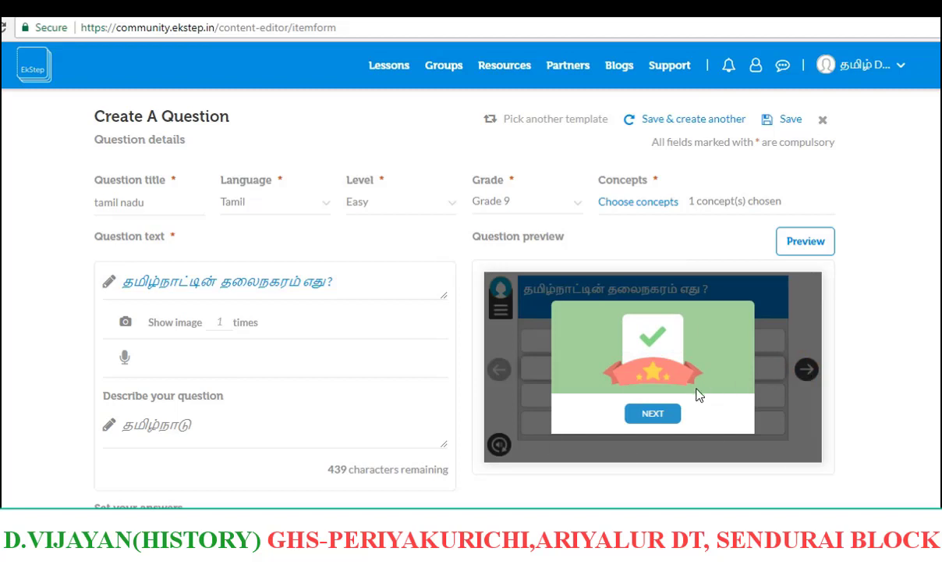
{"action": "left_click", "coordinate": [653, 414]}
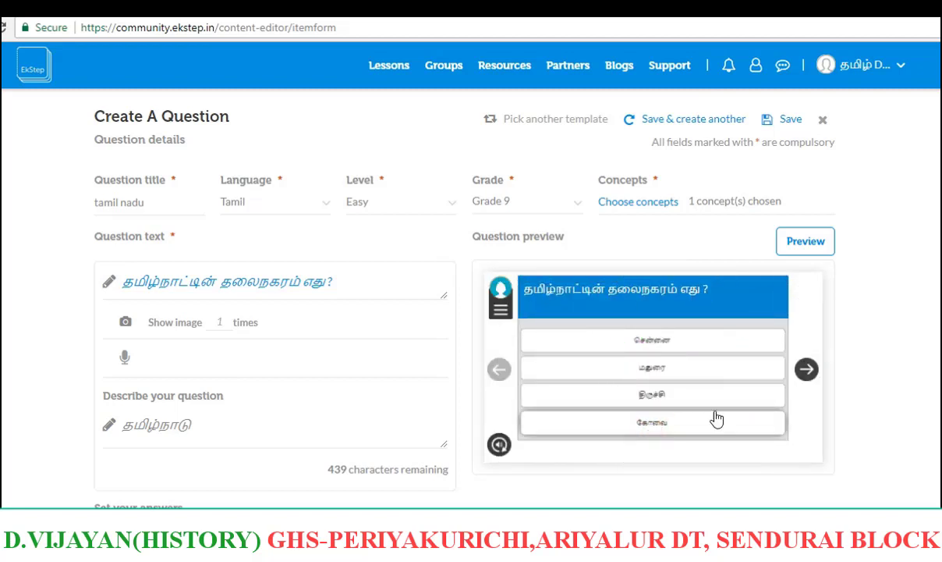
{"action": "left_click", "coordinate": [807, 370]}
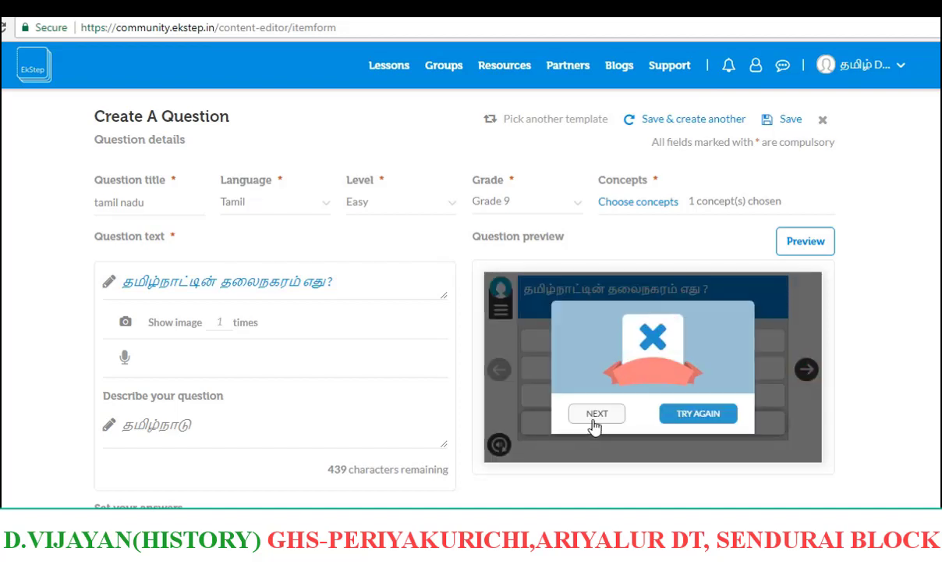
{"action": "left_click", "coordinate": [672, 416]}
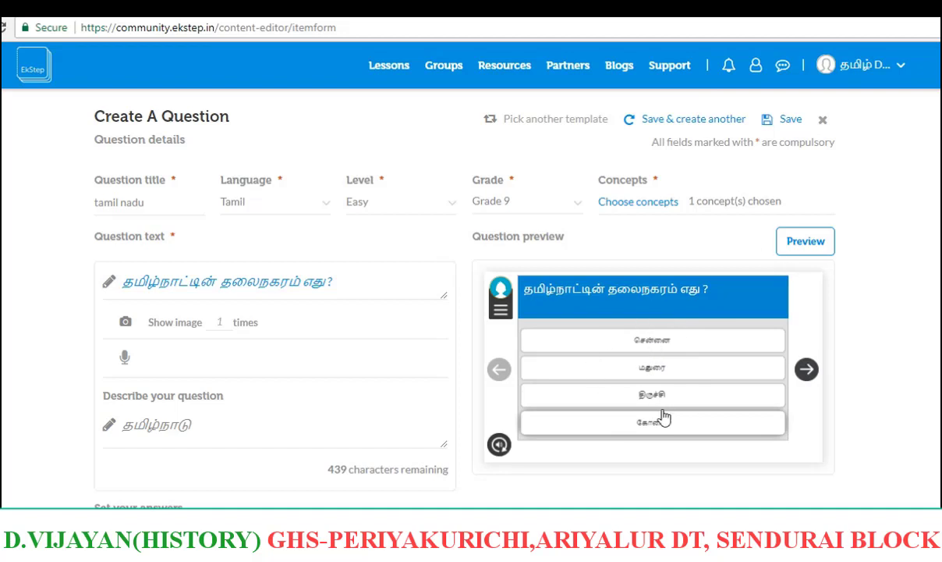
- Save the completed multiple choice question
{"action": "left_click", "coordinate": [768, 122]}
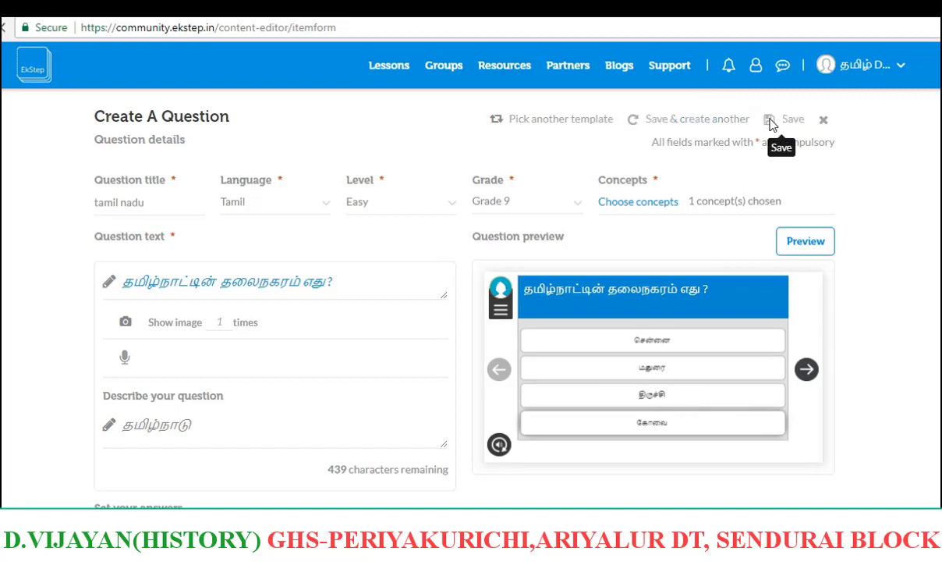